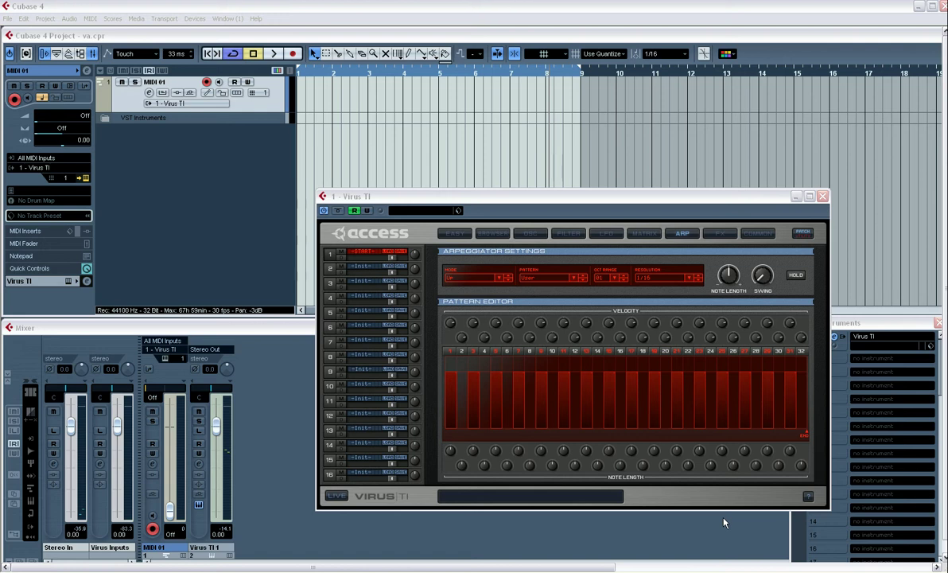
- Bring the project window forward, then return the Virus TI window to the front
{"action": "left_click", "coordinate": [313, 94]}
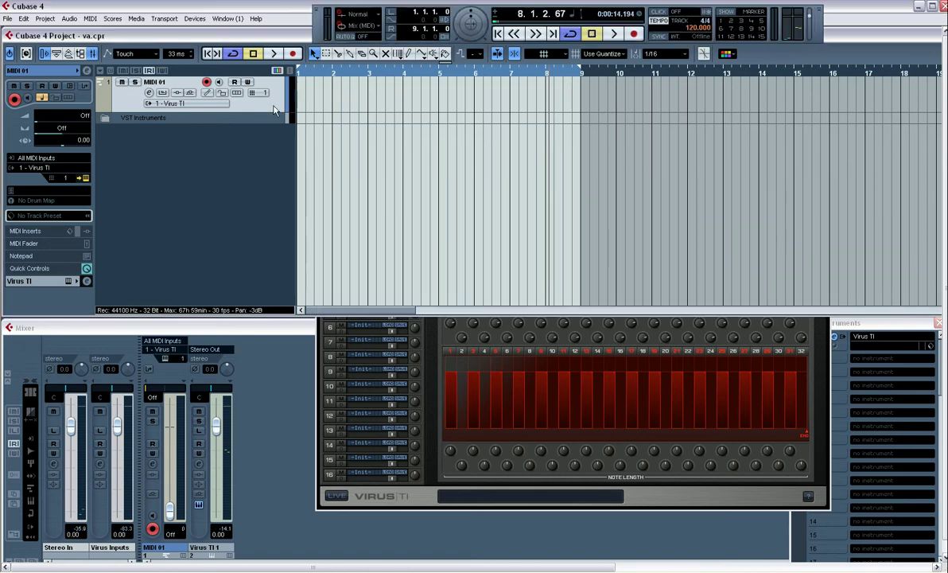
{"action": "left_click", "coordinate": [436, 458]}
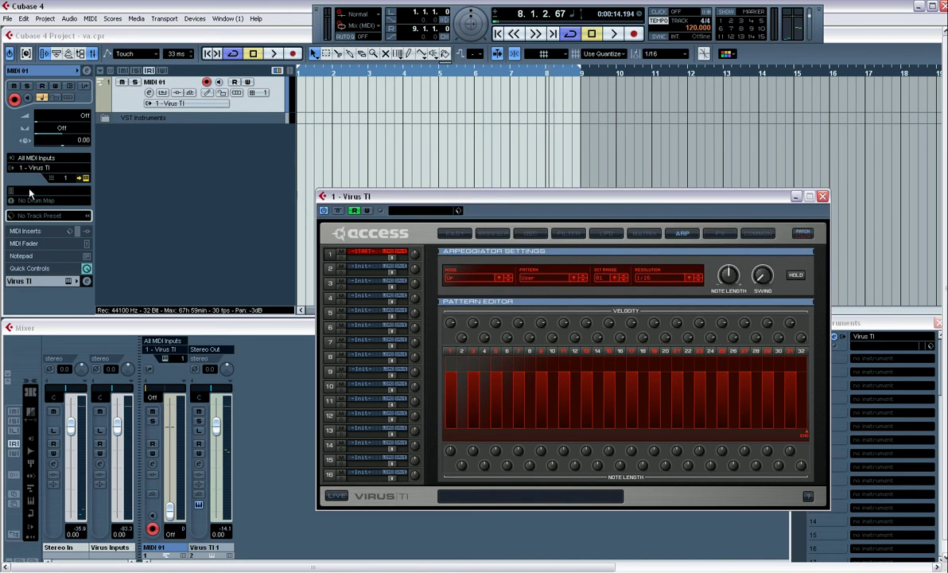
- Load a patch from the Virus TI browser into part 1 and start recording on MIDI 01
{"action": "left_click", "coordinate": [492, 233]}
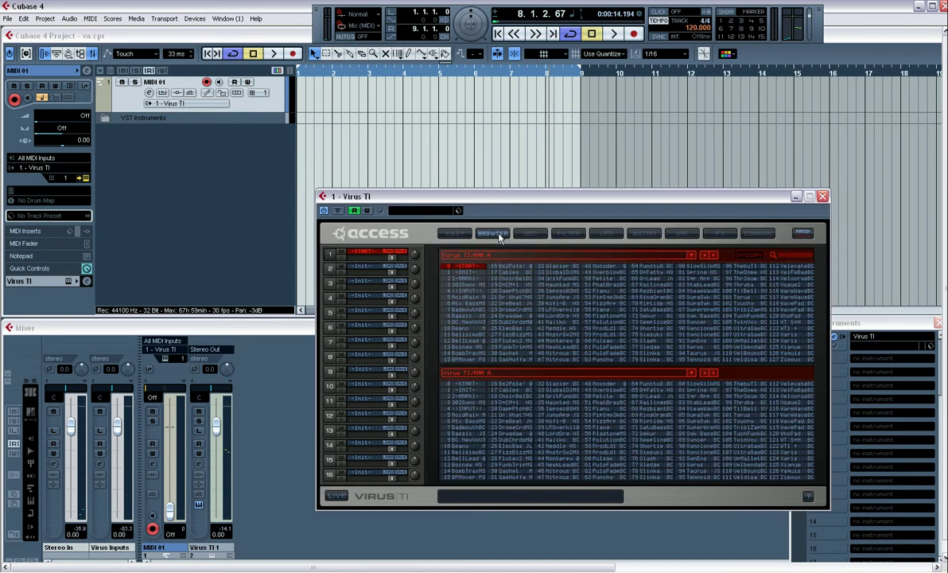
{"action": "left_click", "coordinate": [469, 284]}
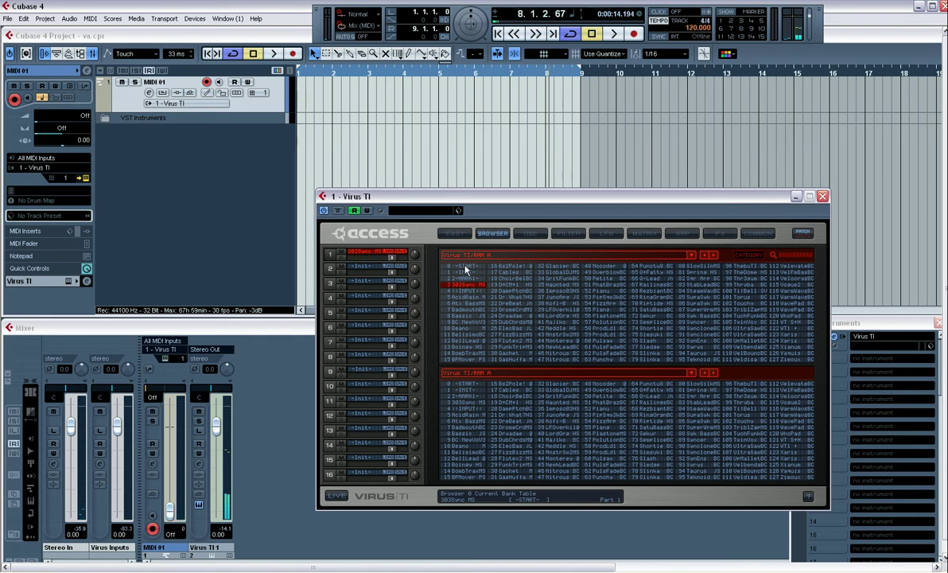
{"action": "key", "text": "KP_Multiply"}
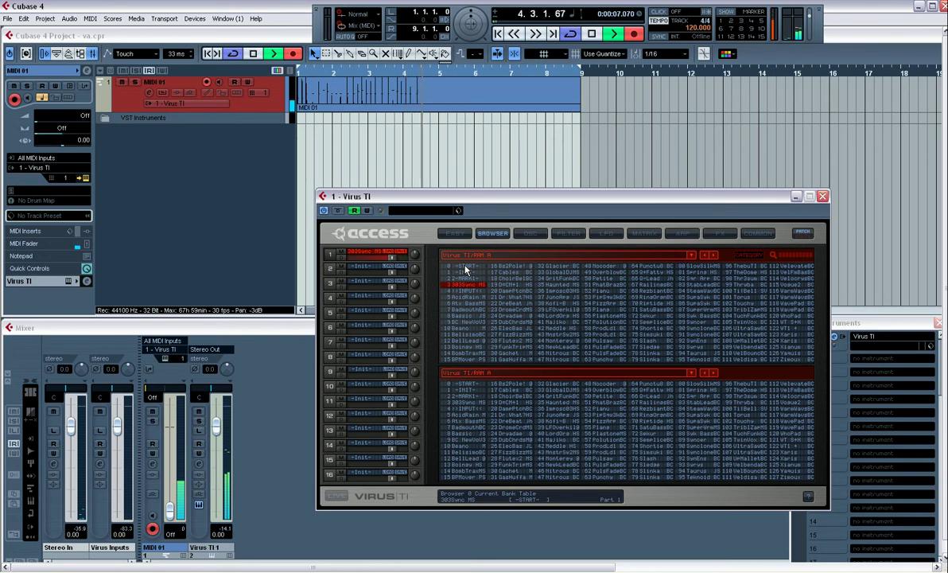
- Stop recording and split the recorded MIDI 01 part at bar 5 with the Scissors tool
{"action": "key", "text": "space"}
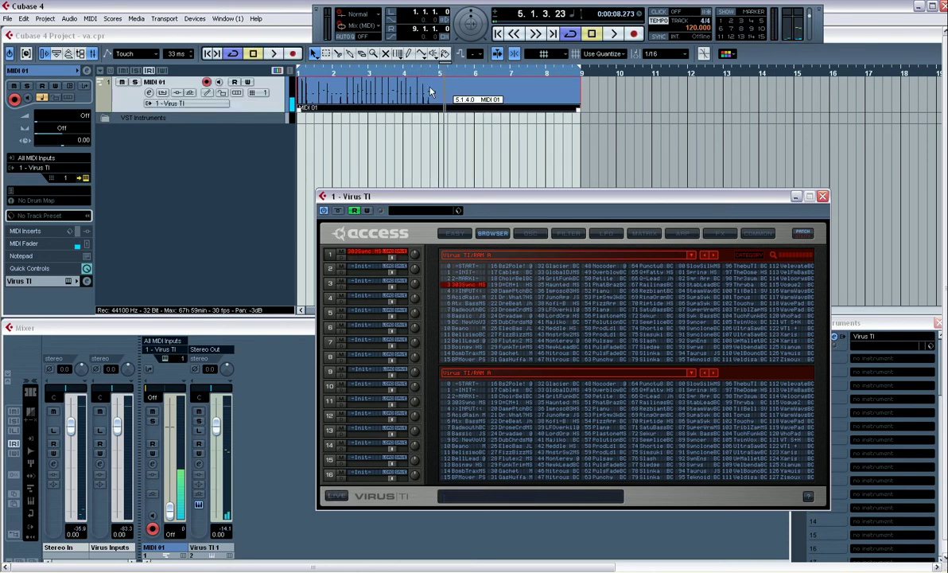
{"action": "right_click", "coordinate": [382, 124]}
{"action": "left_click", "coordinate": [402, 150]}
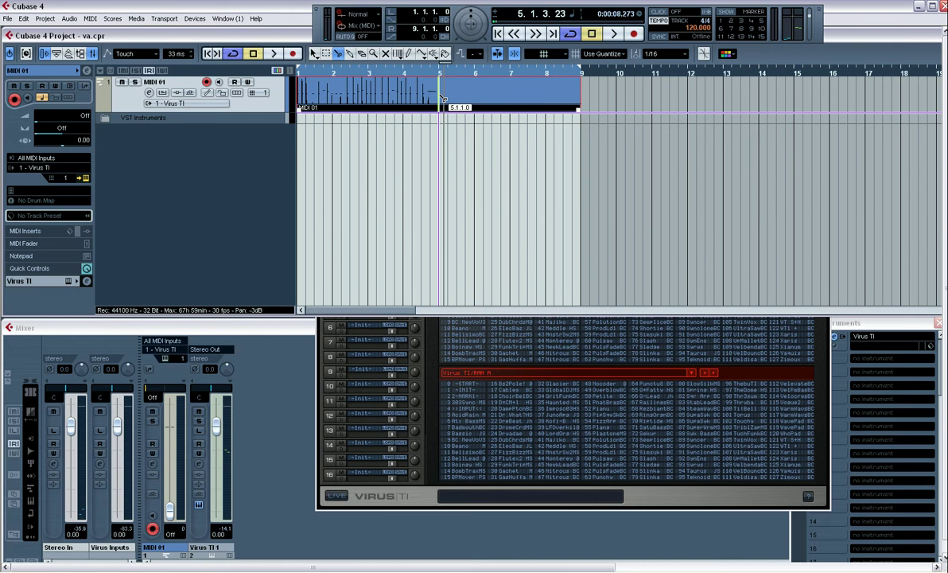
{"action": "left_click", "coordinate": [441, 97]}
- Delete the right half and duplicate the first four bars into bars 5–9
{"action": "right_click", "coordinate": [442, 95]}
{"action": "left_click", "coordinate": [477, 101]}
{"action": "left_click", "coordinate": [471, 106]}
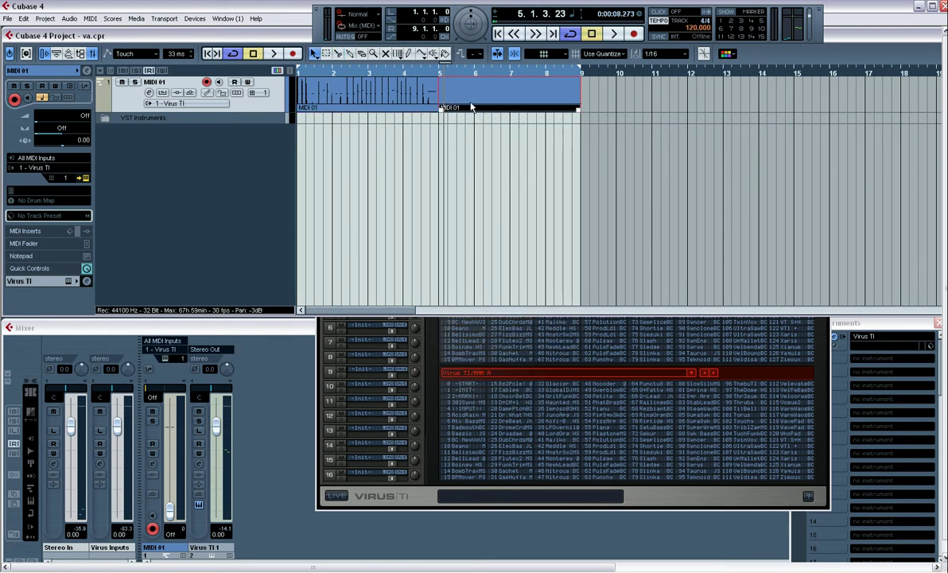
{"action": "key", "text": "Delete"}
{"action": "left_click", "coordinate": [334, 96]}
{"action": "key", "text": "ctrl+d"}
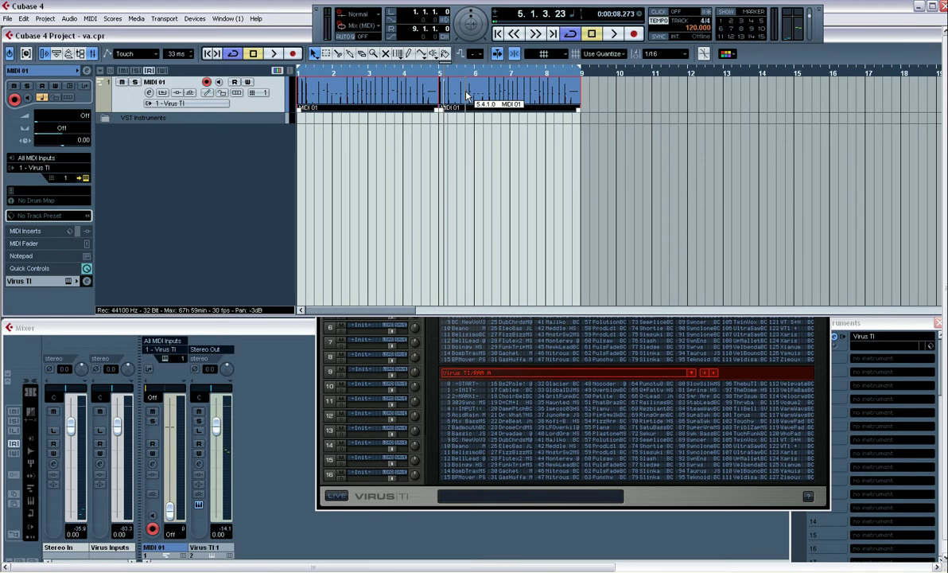
- Play the project from the start, moving the Virus TI window left, then stop
{"action": "key", "text": "Home"}
{"action": "key", "text": "space"}
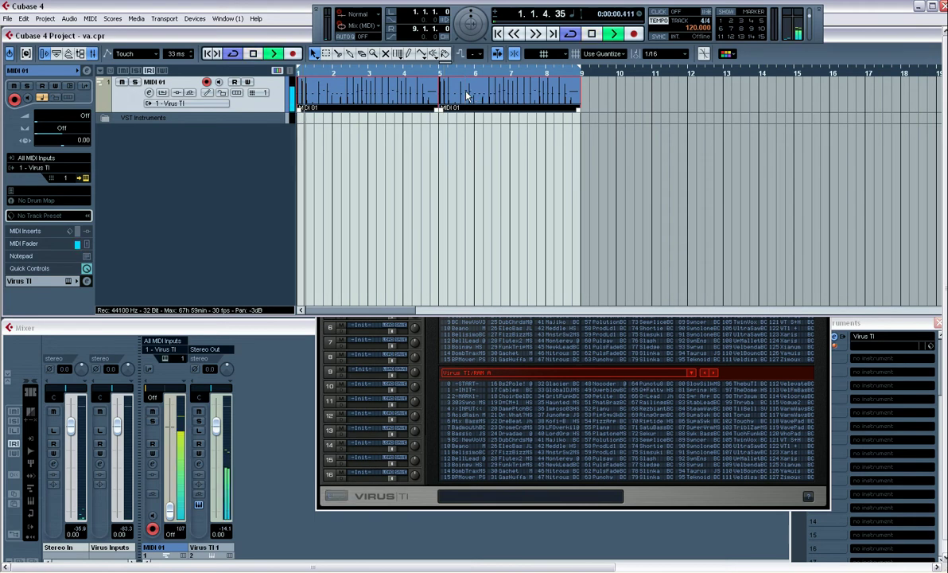
{"action": "left_click", "coordinate": [401, 332]}
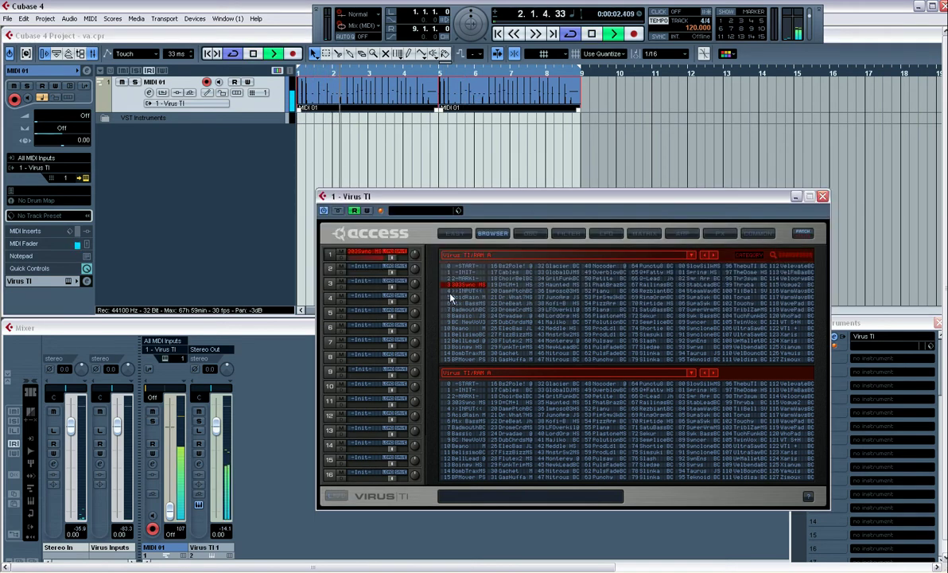
{"action": "left_click_drag", "start_coordinate": [465, 205], "coordinate": [411, 215]}
{"action": "key", "text": "space"}
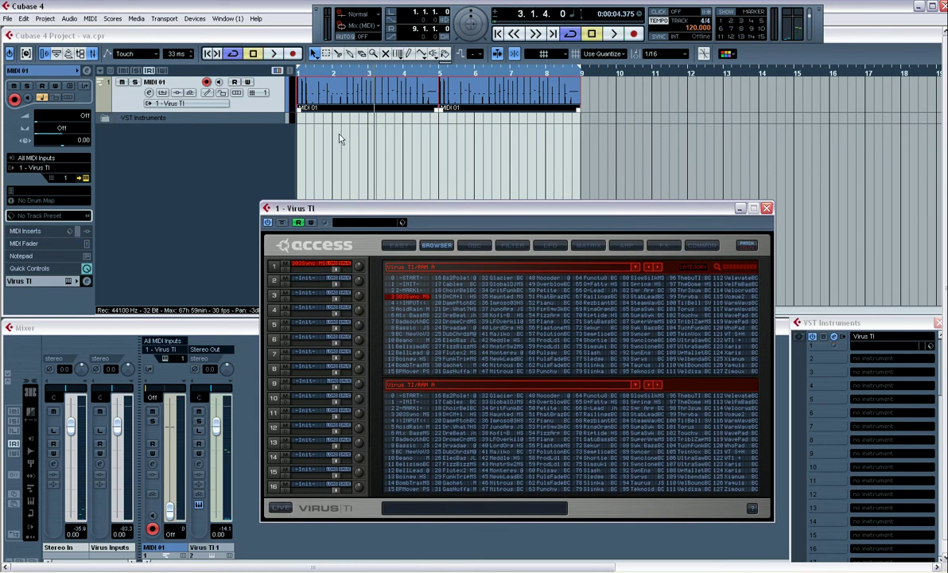
- Enlarge the MIDI 01 track, arm Virus TI Write automation, and record knob moves during playback
{"action": "key", "text": "Home"}
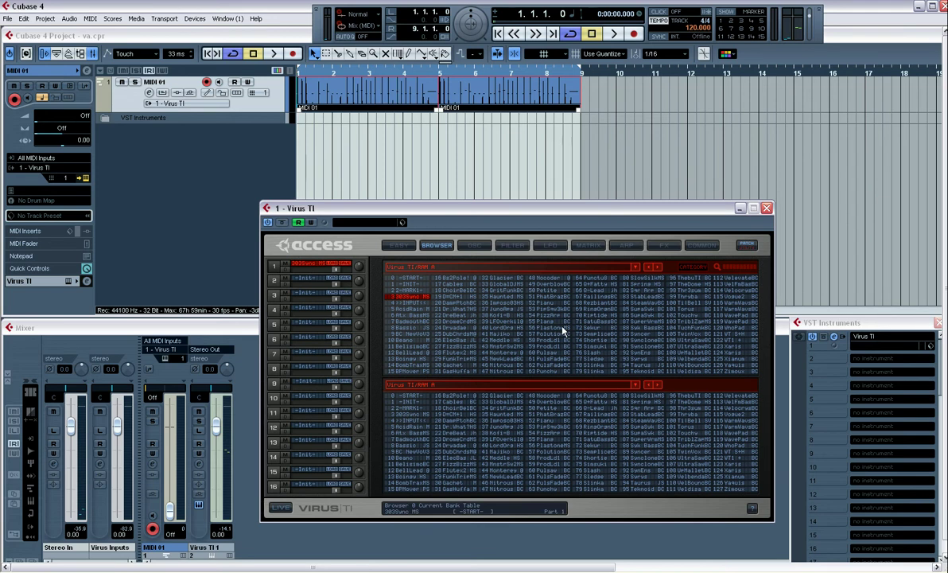
{"action": "left_click_drag", "start_coordinate": [320, 211], "coordinate": [311, 215]}
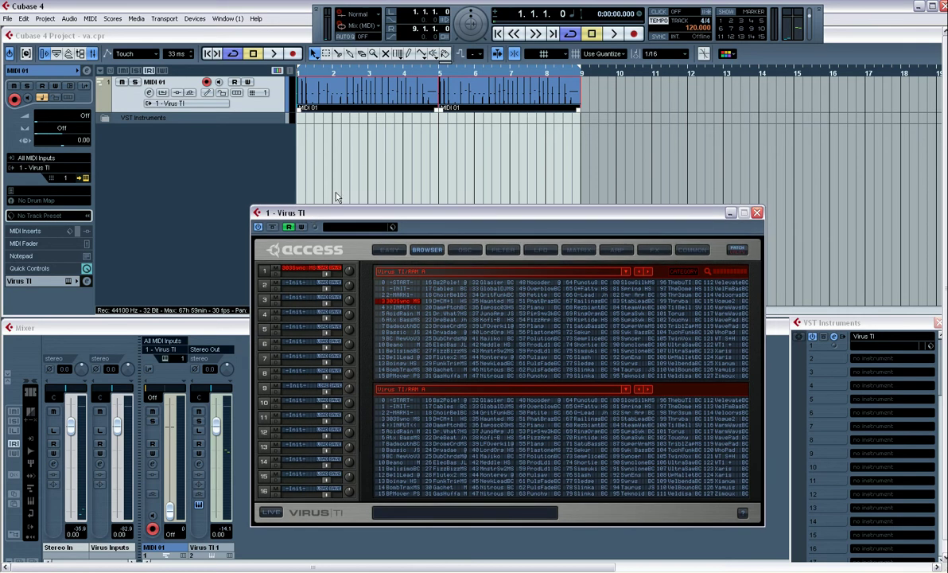
{"action": "left_click_drag", "start_coordinate": [257, 114], "coordinate": [256, 199]}
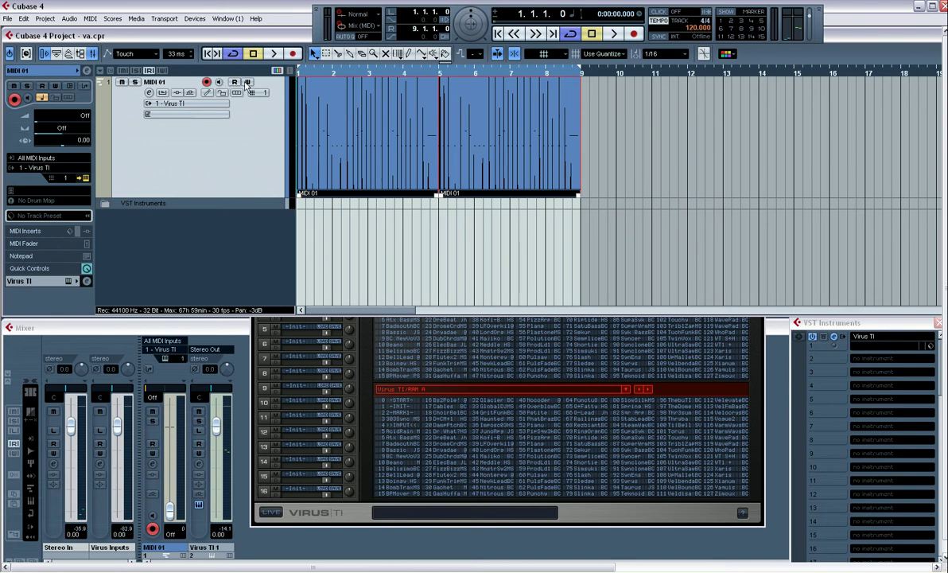
{"action": "left_click", "coordinate": [369, 340]}
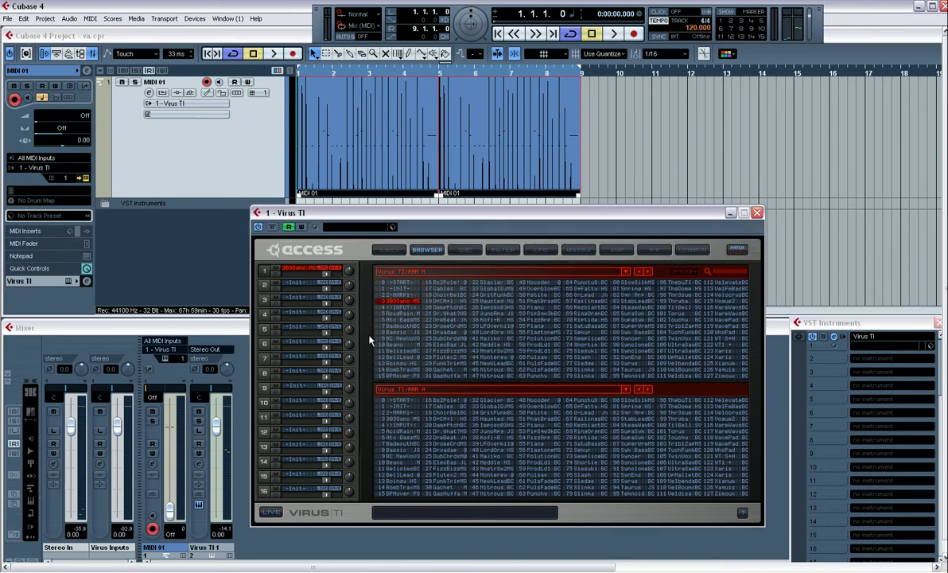
{"action": "left_click", "coordinate": [302, 226]}
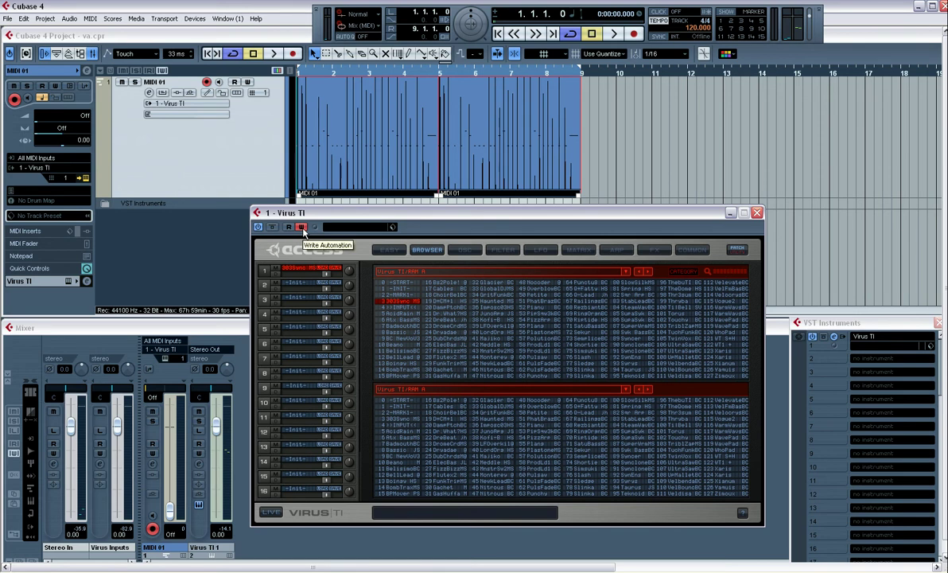
{"action": "key", "text": "space"}
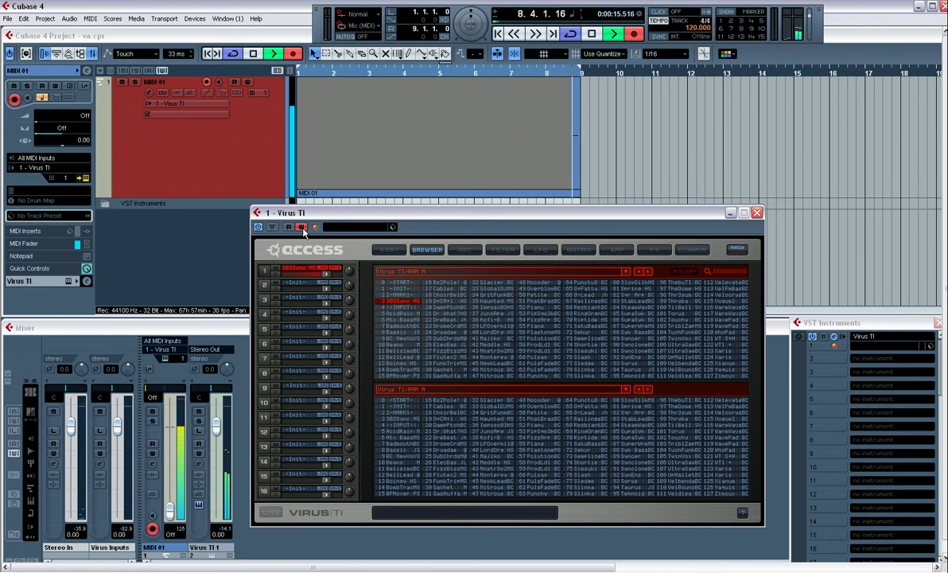
{"action": "key", "text": "space"}
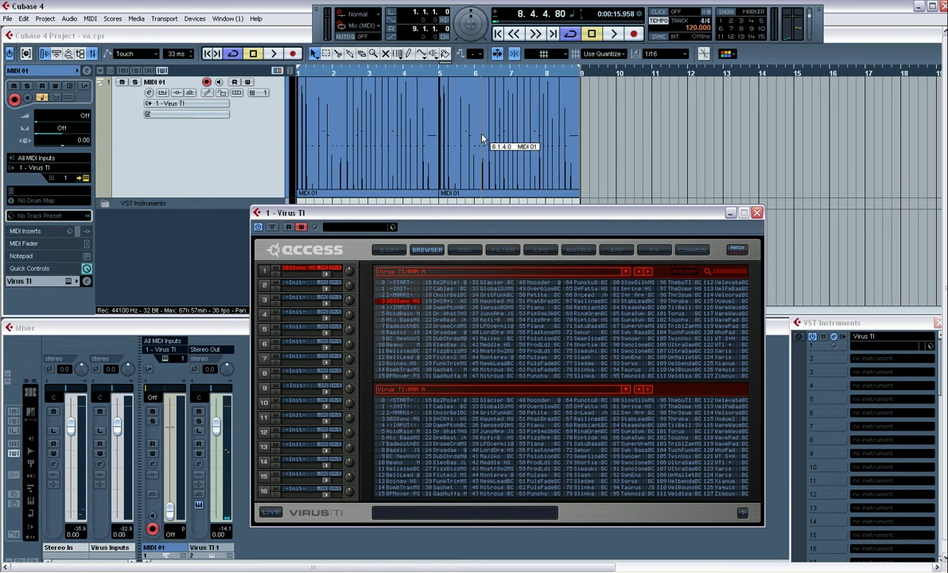
{"action": "left_click", "coordinate": [757, 213]}
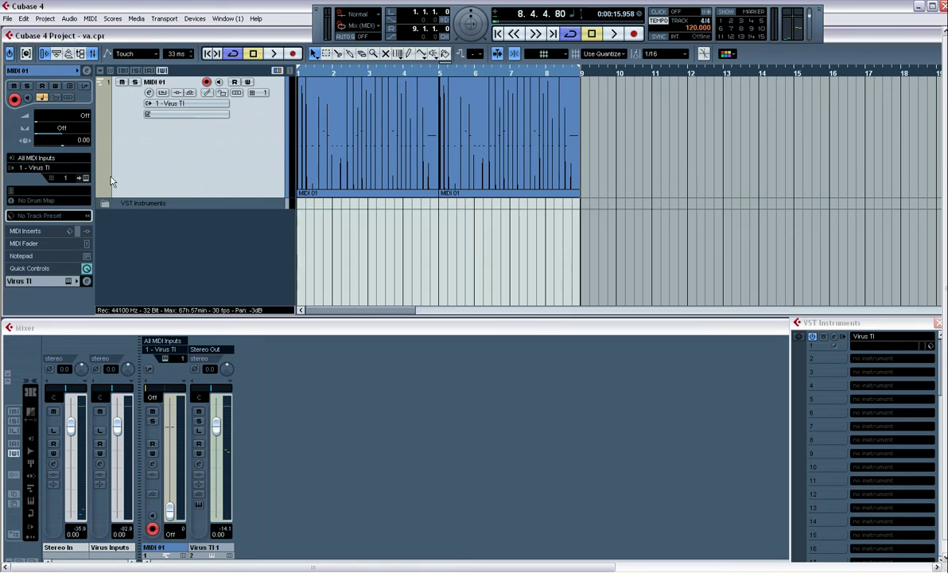
{"action": "key", "text": "space"}
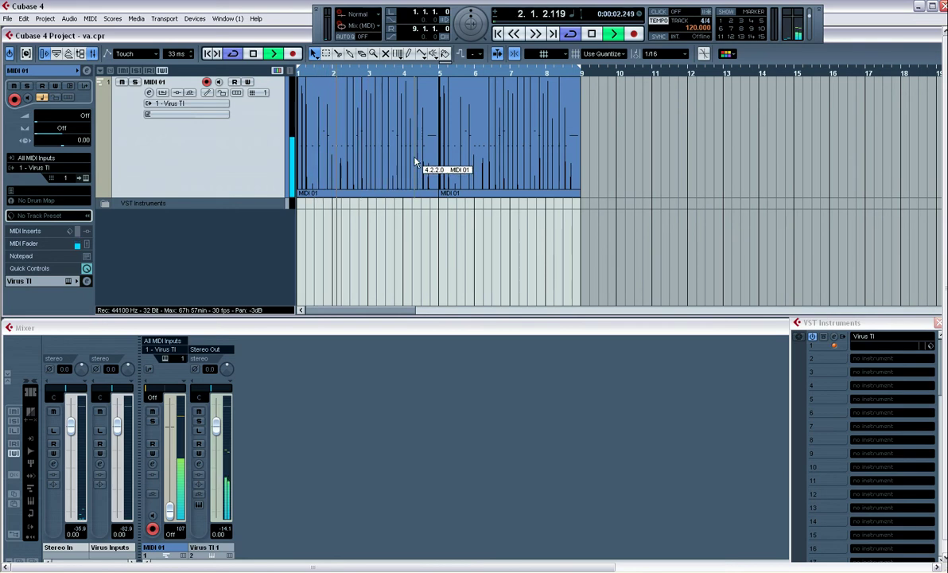
{"action": "key", "text": "space"}
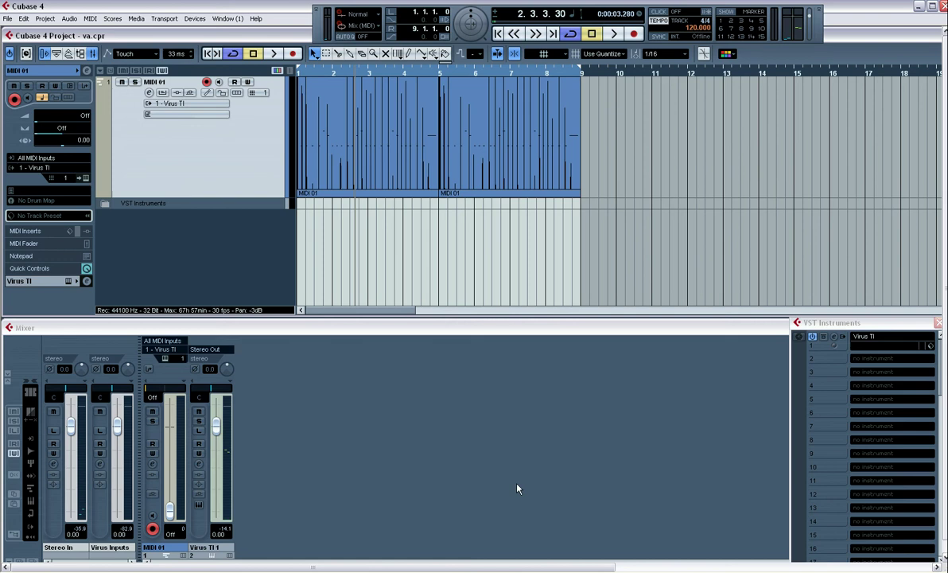
- Open the VST Instruments folder and list the Virus TI automation lane's parameters (Osc 1 Shape 1)
{"action": "left_click", "coordinate": [169, 204]}
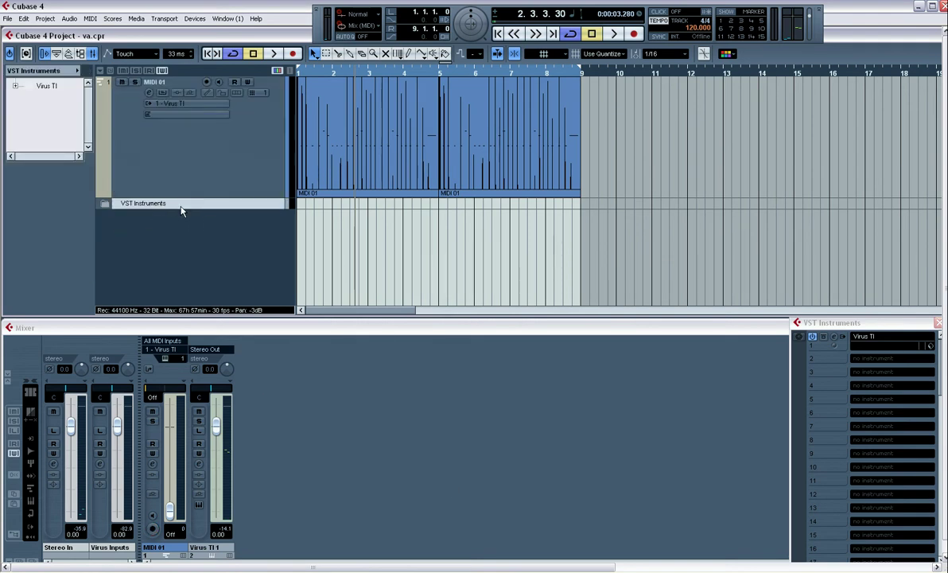
{"action": "left_click", "coordinate": [106, 204]}
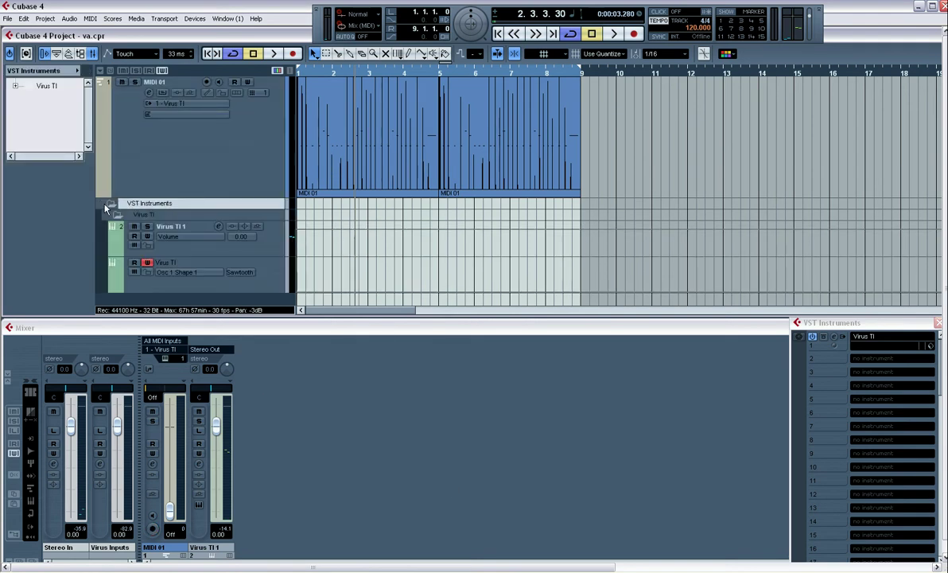
{"action": "left_click", "coordinate": [205, 270]}
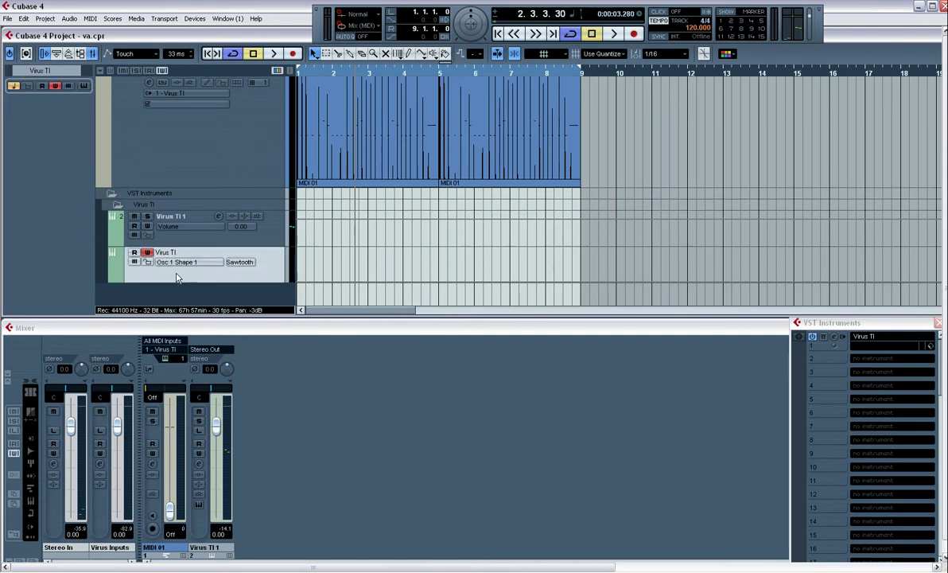
{"action": "left_click", "coordinate": [181, 264]}
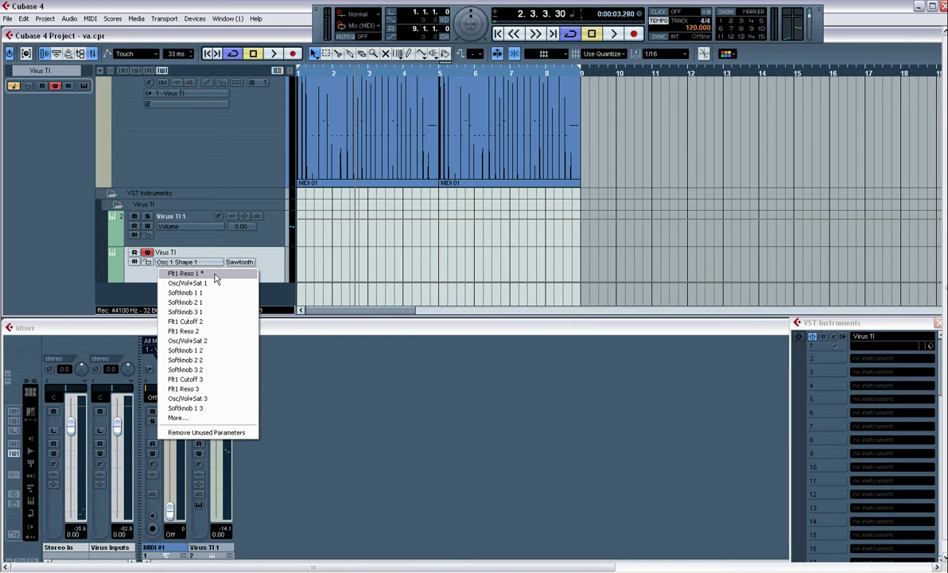
- Show a Virus TI automation lane and check the Osc 1 Shape 1 and Flt1 Reso 1 lanes
{"action": "right_click", "coordinate": [277, 260]}
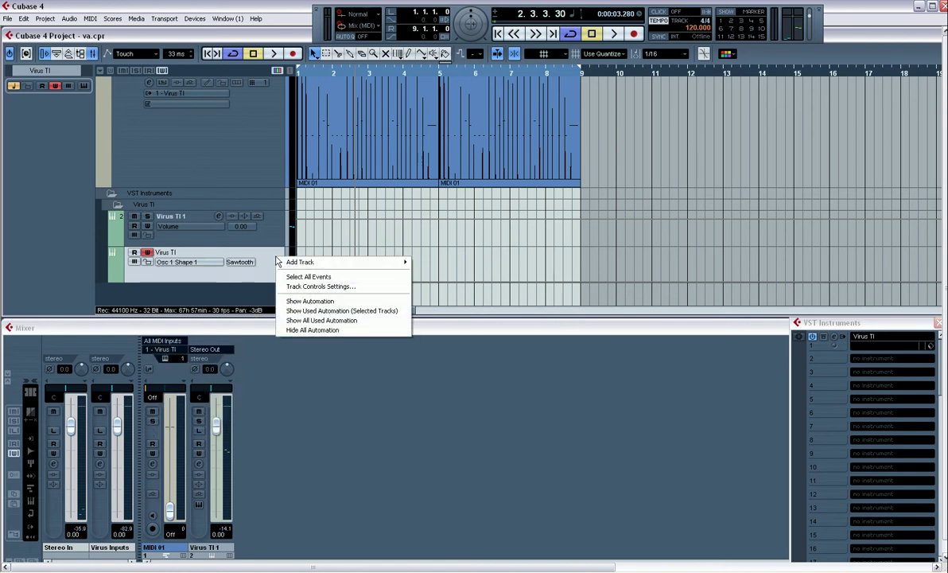
{"action": "left_click", "coordinate": [308, 312]}
{"action": "scroll", "coordinate": [360, 254], "scroll_direction": "down", "scroll_amount": 2}
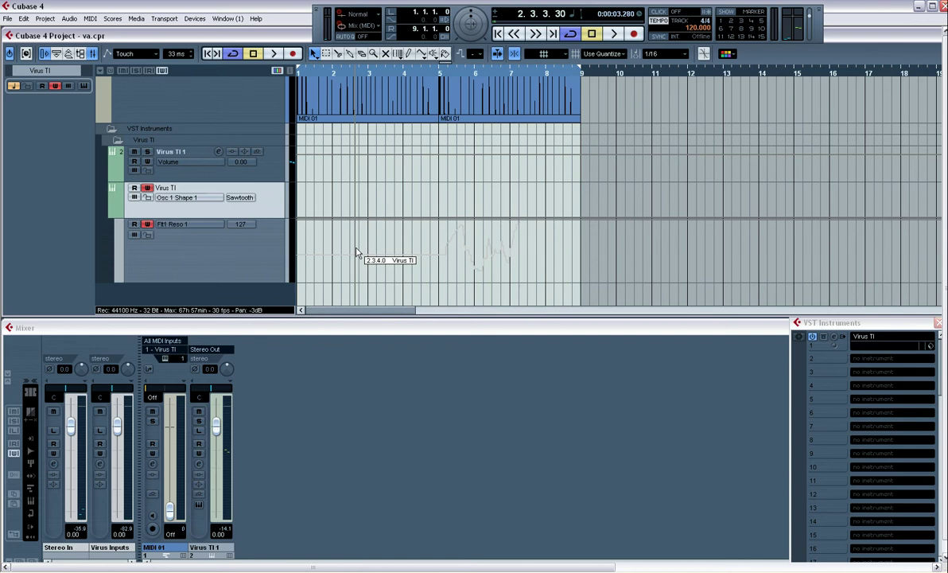
{"action": "left_click", "coordinate": [197, 242]}
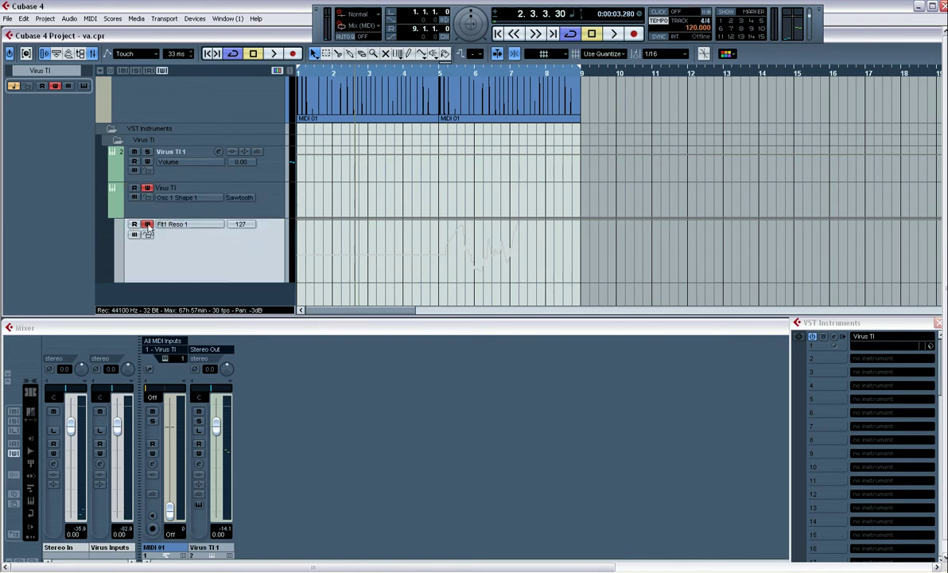
{"action": "left_click", "coordinate": [189, 198]}
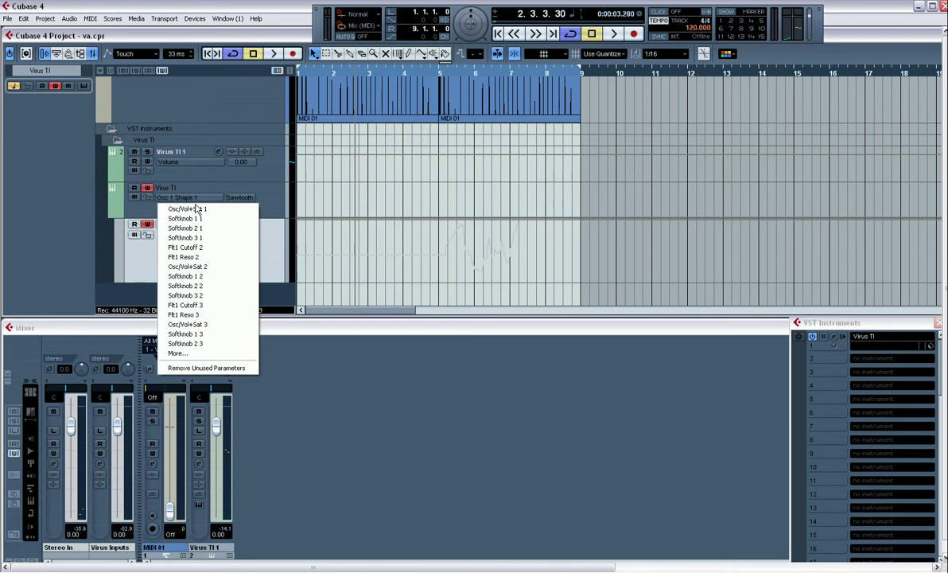
{"action": "left_click", "coordinate": [155, 262]}
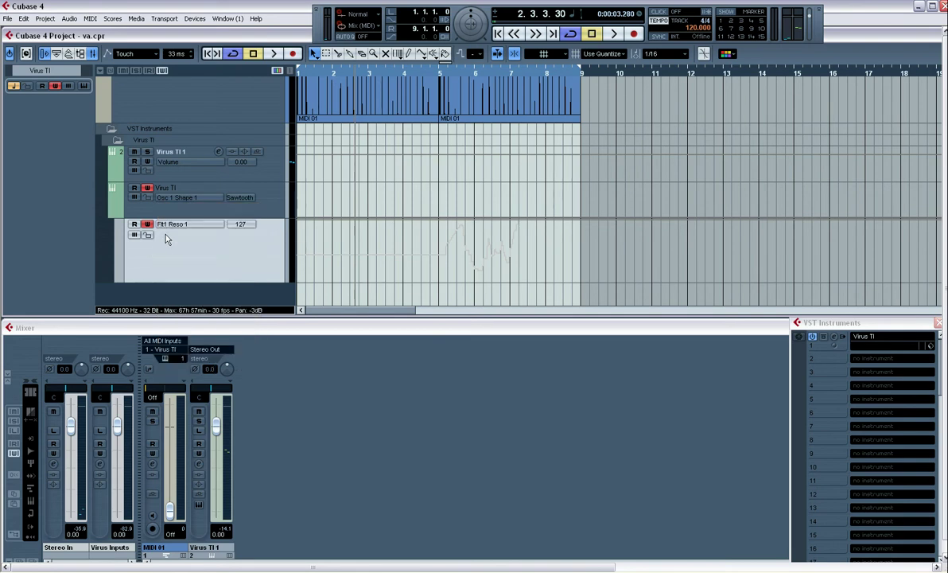
{"action": "left_click", "coordinate": [181, 227]}
{"action": "left_click", "coordinate": [151, 262]}
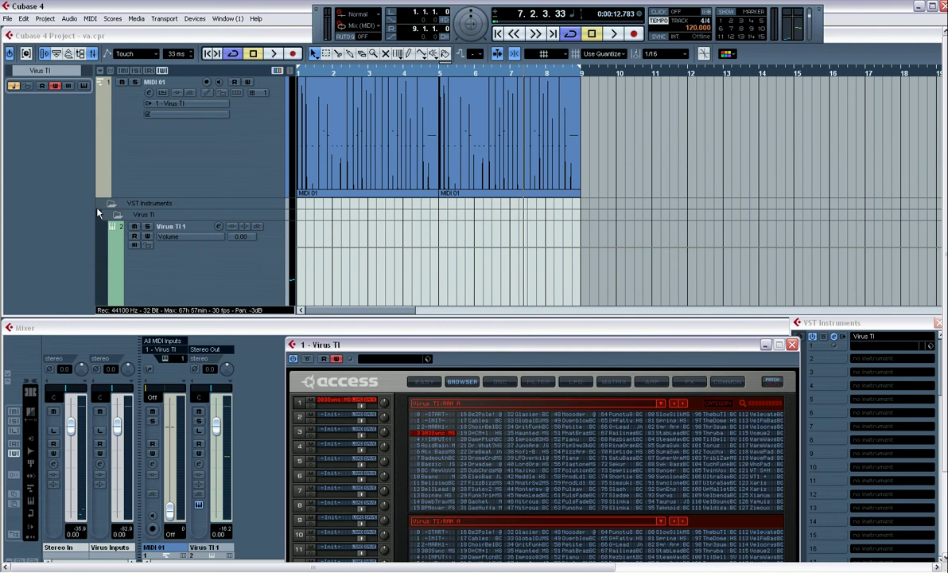
- Collapse and reopen the Virus TI folder, then select the Virus TI 1 instrument track
{"action": "left_click", "coordinate": [118, 219]}
{"action": "left_click", "coordinate": [118, 219]}
{"action": "scroll", "coordinate": [174, 188], "scroll_direction": "down", "scroll_amount": 3}
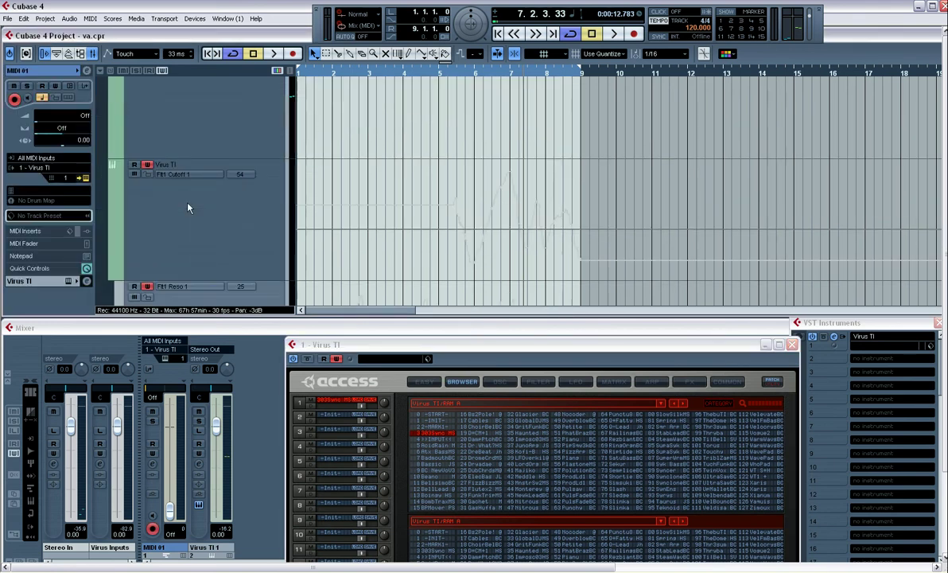
{"action": "left_click", "coordinate": [203, 123]}
{"action": "scroll", "coordinate": [204, 121], "scroll_direction": "up", "scroll_amount": 2}
{"action": "scroll", "coordinate": [204, 120], "scroll_direction": "down", "scroll_amount": 3}
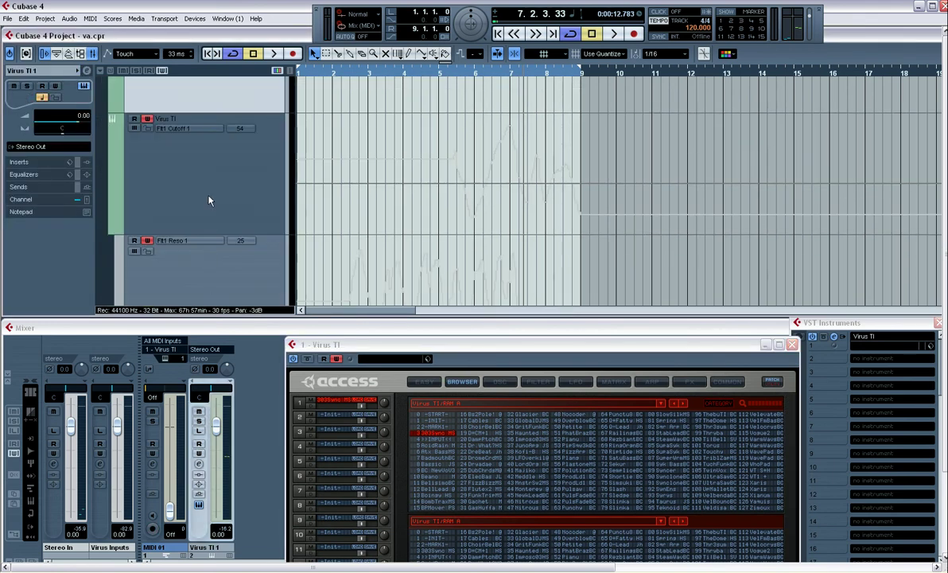
{"action": "left_click", "coordinate": [201, 146]}
- Check the Flt1 Cutoff 1 lane's parameter and start playback
{"action": "left_click", "coordinate": [200, 135]}
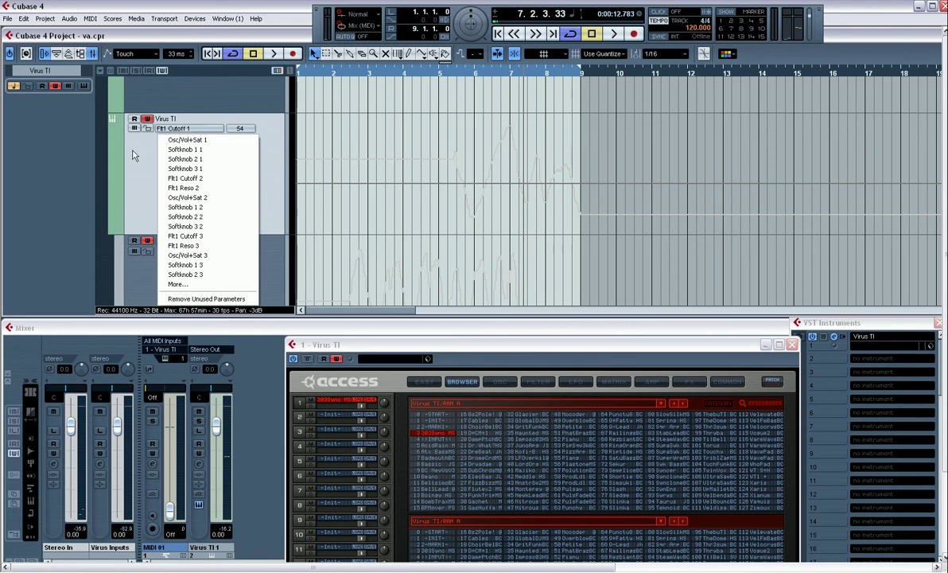
{"action": "left_click", "coordinate": [179, 125]}
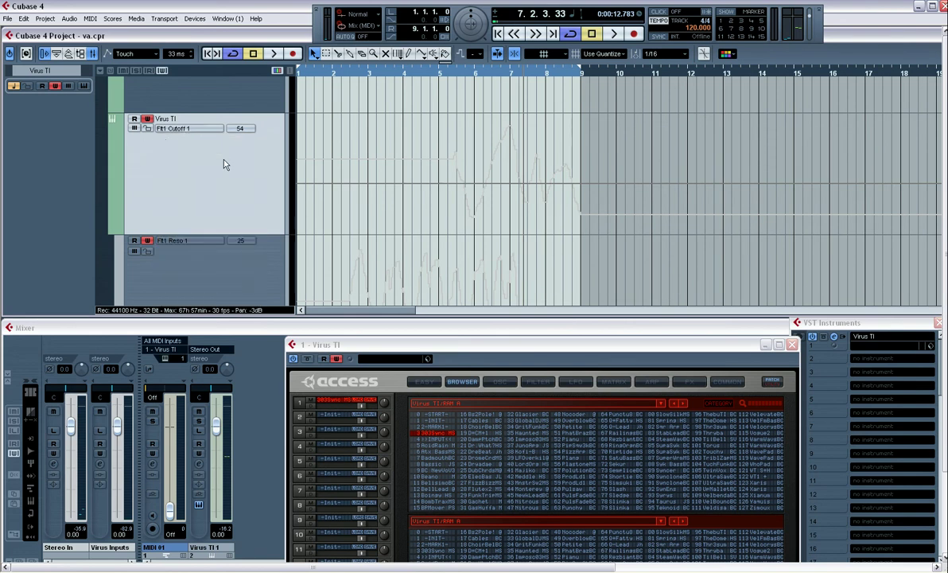
{"action": "scroll", "coordinate": [183, 188], "scroll_direction": "down", "scroll_amount": 3}
{"action": "scroll", "coordinate": [239, 235], "scroll_direction": "up", "scroll_amount": 2}
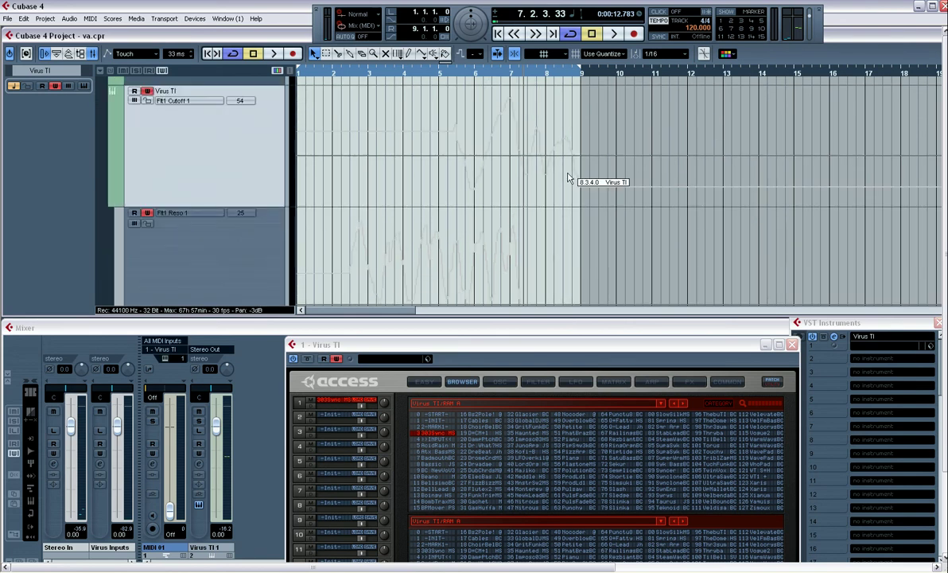
{"action": "key", "text": "space"}
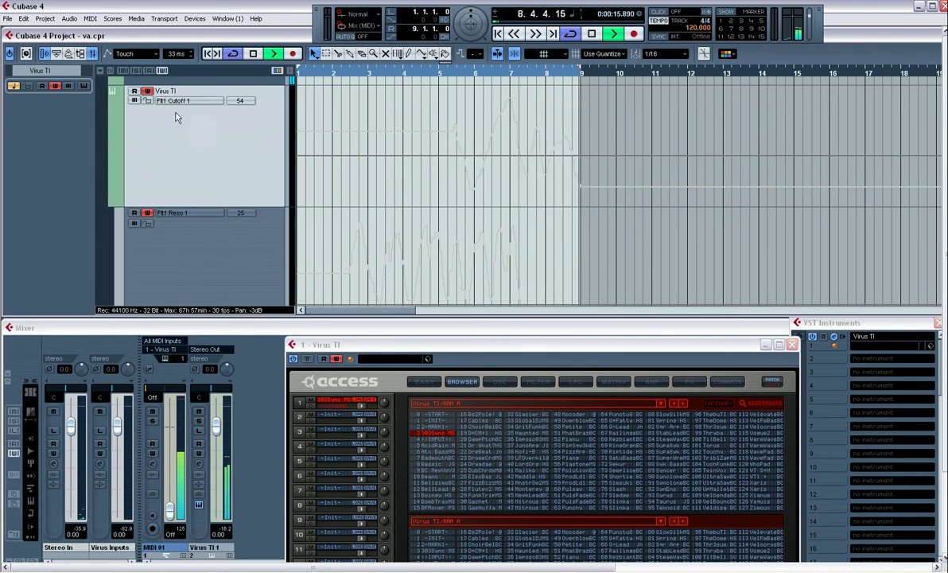
- Enable Read, disable Write automation on the track, and replay the song from the start
{"action": "key", "text": "space"}
{"action": "left_click", "coordinate": [135, 91]}
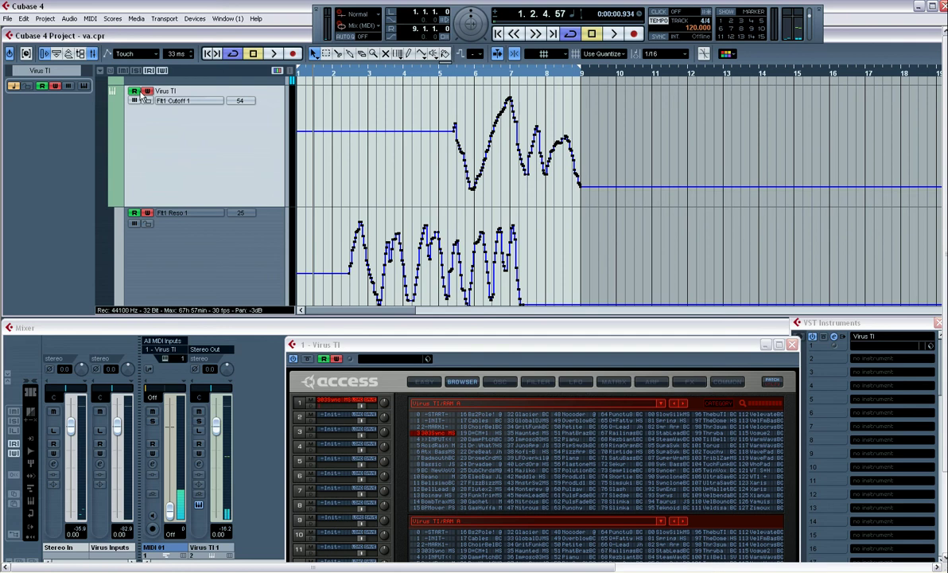
{"action": "left_click", "coordinate": [146, 92]}
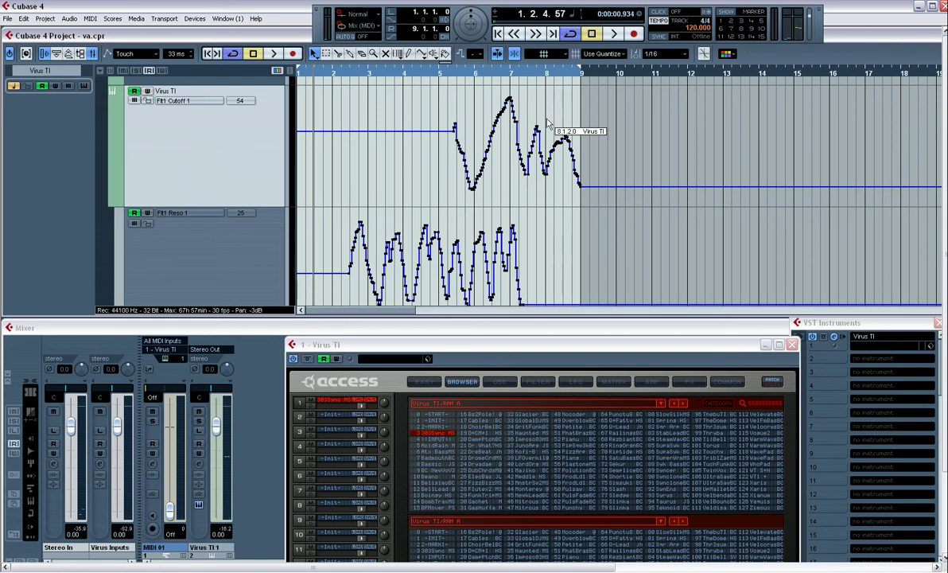
{"action": "key", "text": "Home"}
{"action": "key", "text": "space"}
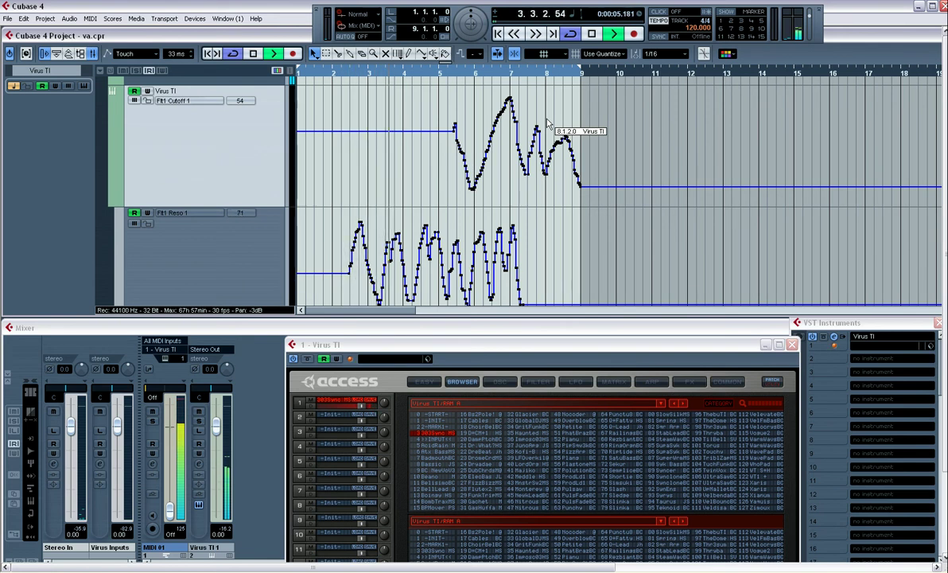
- Watch the Virus TI FILTER page follow the automation, then stop and reposition the editor
{"action": "left_click_drag", "start_coordinate": [466, 346], "coordinate": [609, 164]}
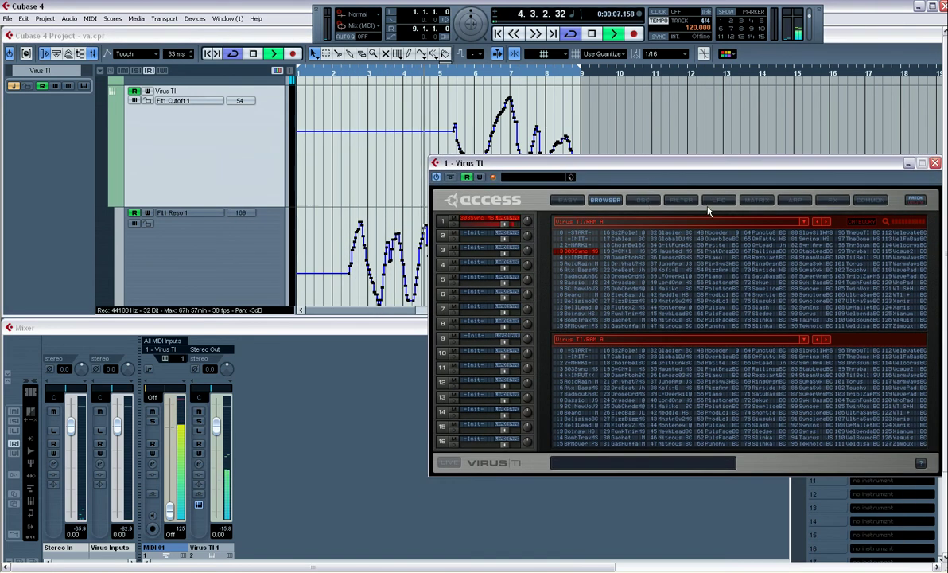
{"action": "left_click", "coordinate": [685, 203]}
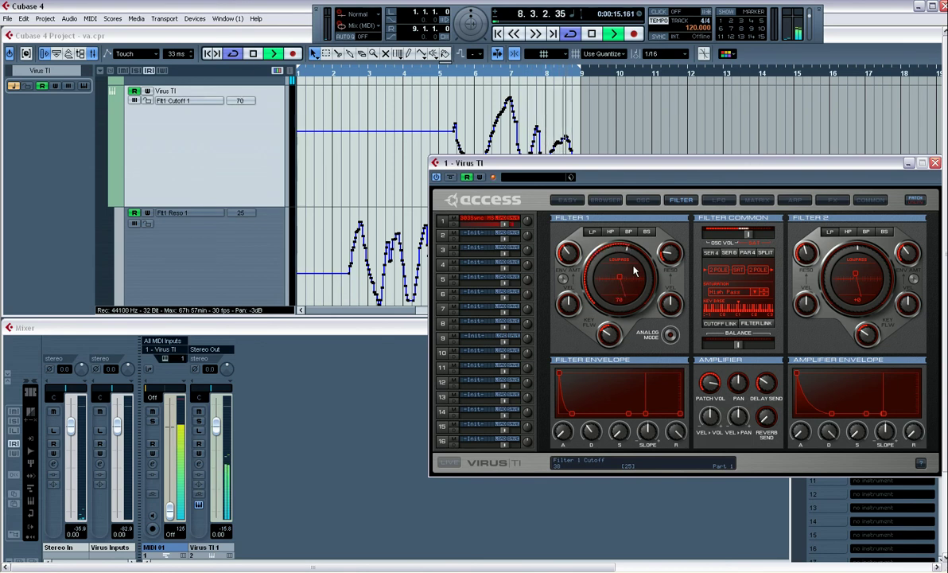
{"action": "key", "text": "space"}
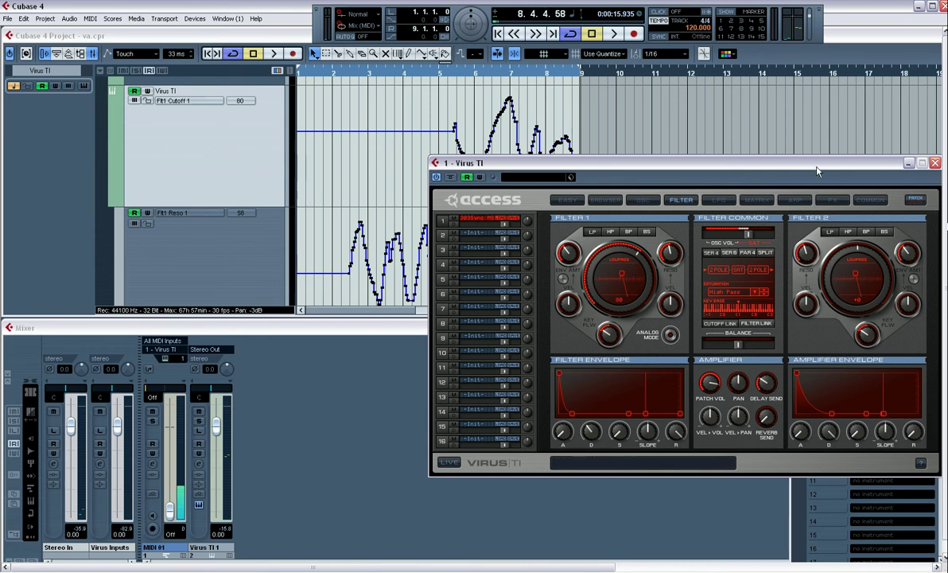
{"action": "left_click_drag", "start_coordinate": [763, 163], "coordinate": [553, 218]}
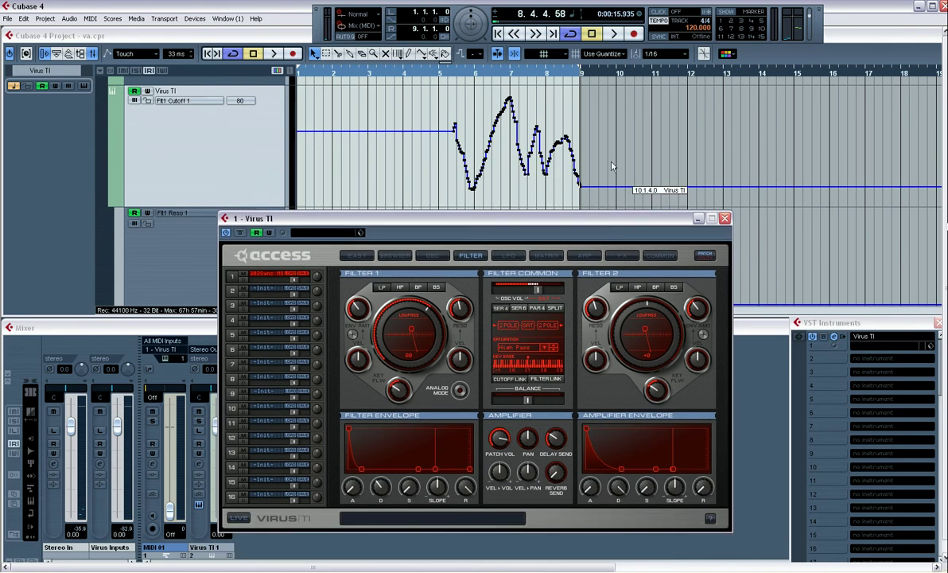
{"action": "left_click_drag", "start_coordinate": [522, 220], "coordinate": [566, 226]}
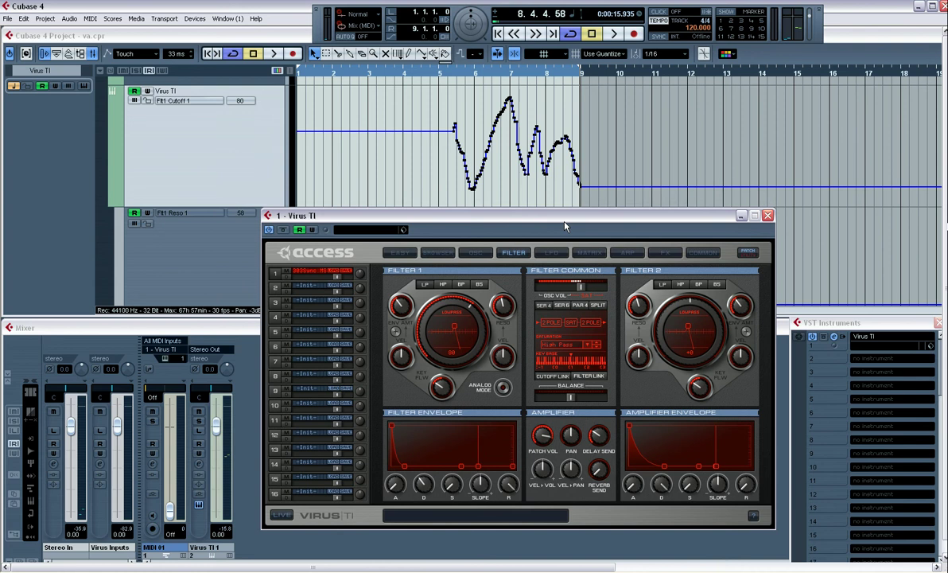
- Close the editor and add an Osc/Vol+Sat 1 automation lane below Flt1 Reso 1
{"action": "left_click", "coordinate": [768, 215]}
{"action": "scroll", "coordinate": [288, 215], "scroll_direction": "down", "scroll_amount": 2}
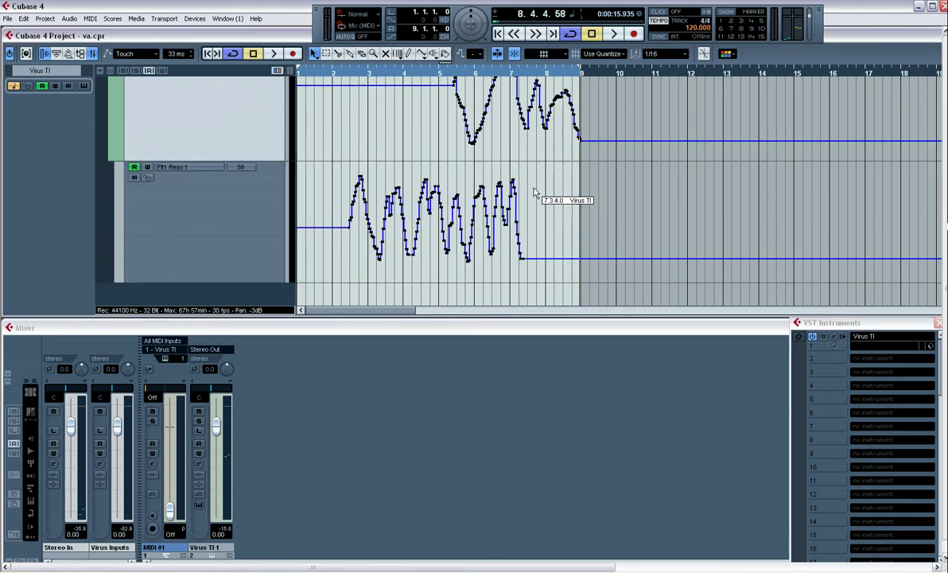
{"action": "left_click", "coordinate": [199, 226]}
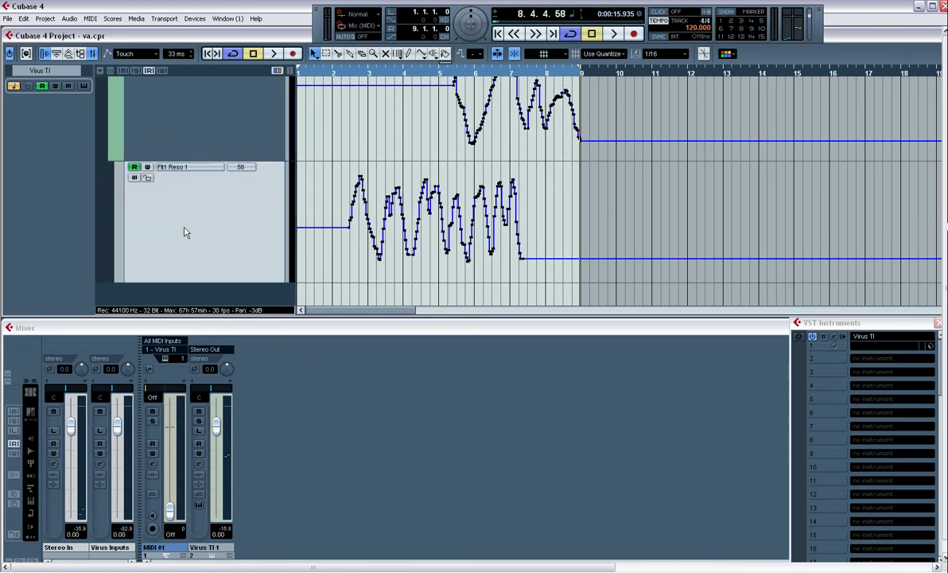
{"action": "left_click", "coordinate": [119, 282]}
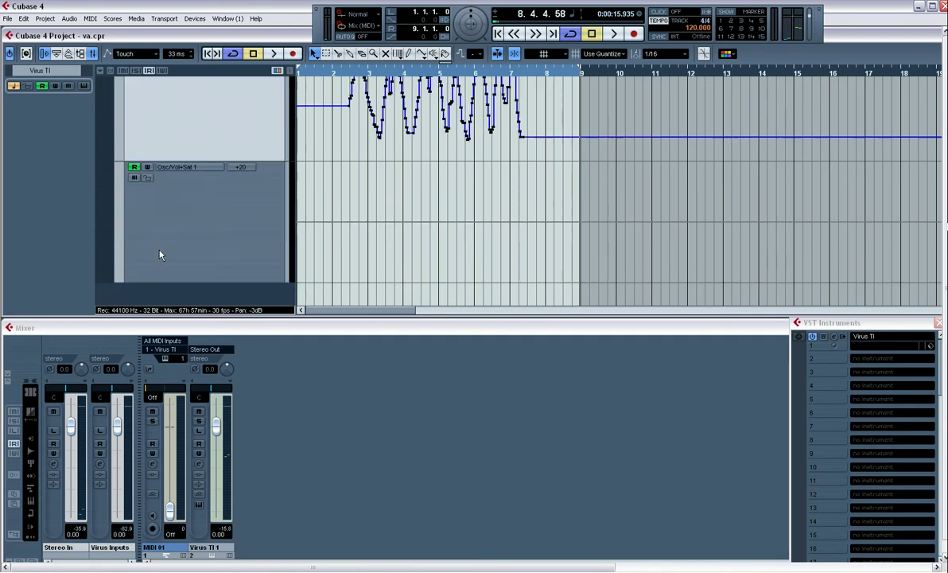
{"action": "left_click", "coordinate": [179, 168]}
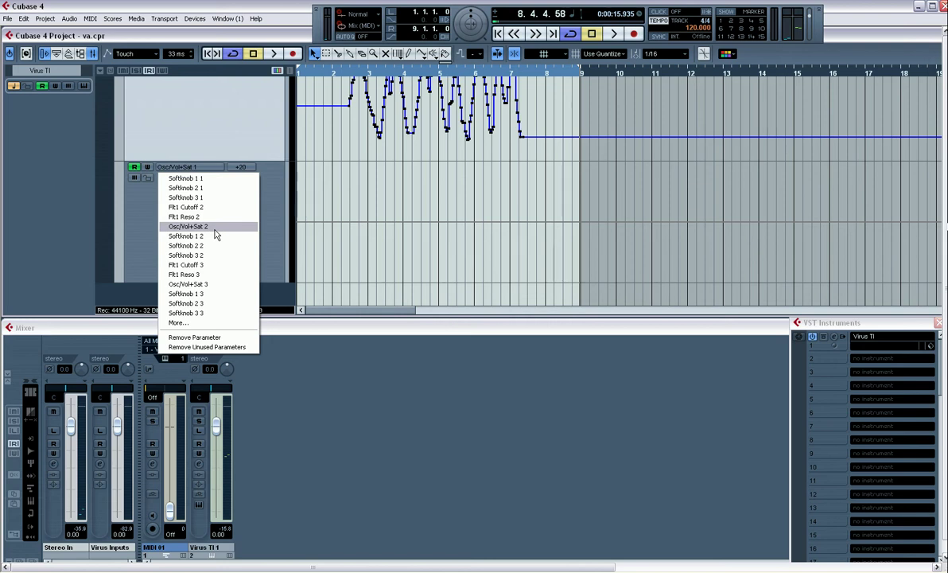
{"action": "left_click", "coordinate": [132, 201]}
- Move the VST Instruments window aside and reopen the Virus TI editor
{"action": "scroll", "coordinate": [248, 195], "scroll_direction": "up", "scroll_amount": 3}
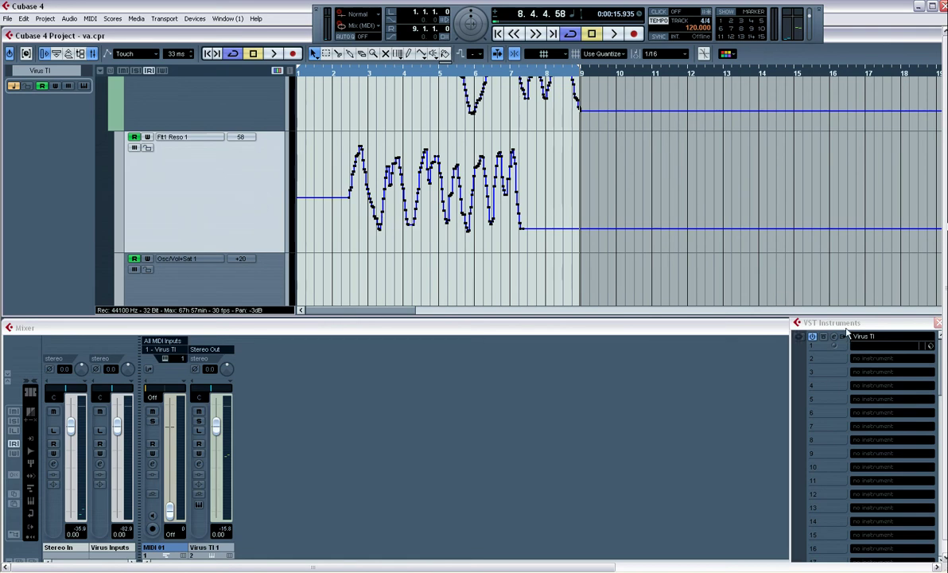
{"action": "left_click_drag", "start_coordinate": [847, 332], "coordinate": [801, 283]}
{"action": "left_click", "coordinate": [790, 291]}
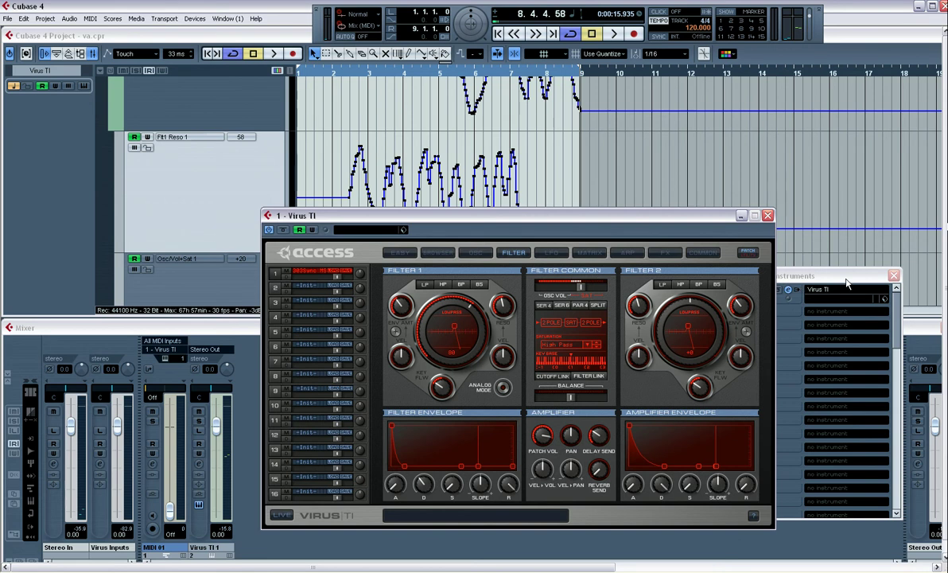
- On the COMMON page, set Soft Knob 1's destination to Osc1 Pitch and name it +Para
{"action": "left_click", "coordinate": [701, 252]}
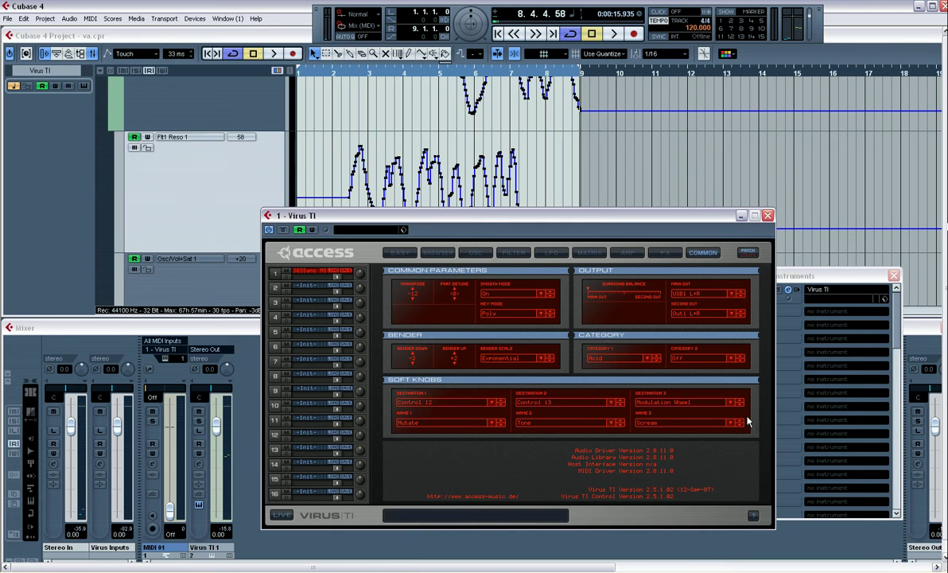
{"action": "left_click", "coordinate": [494, 405]}
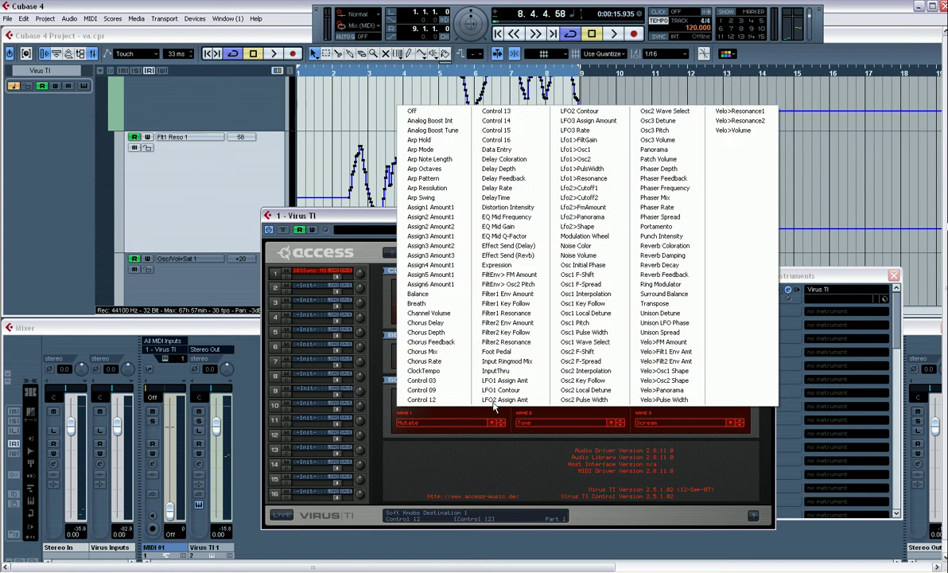
{"action": "left_click", "coordinate": [596, 325]}
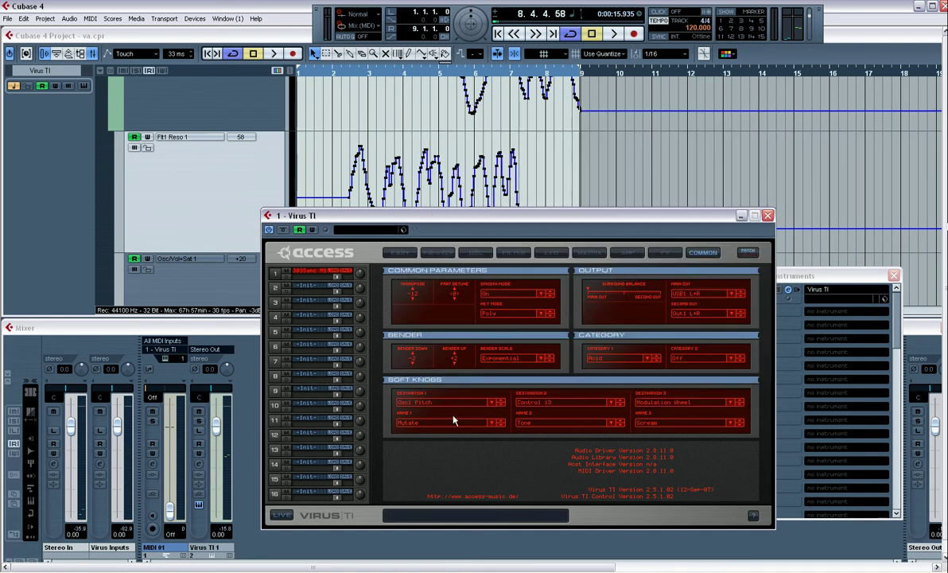
{"action": "left_click", "coordinate": [488, 426]}
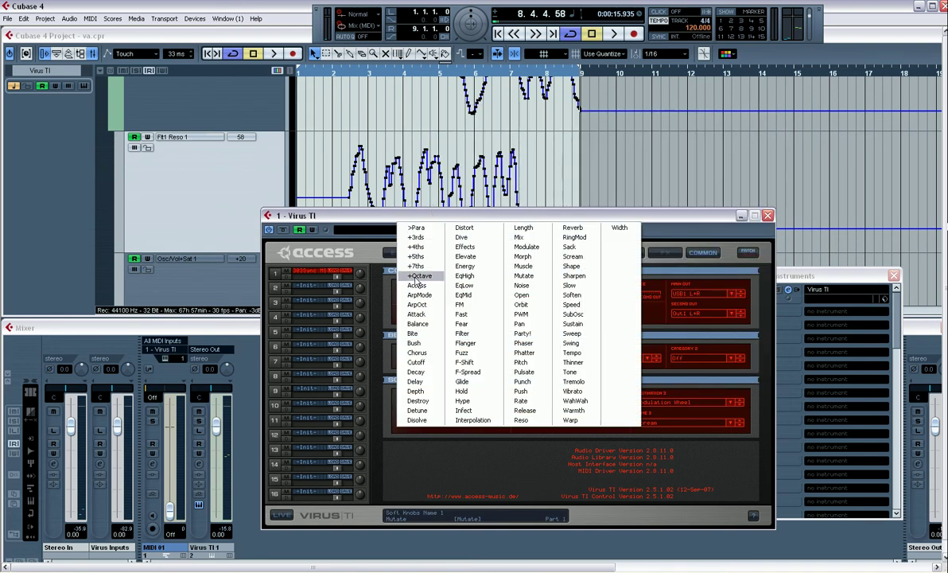
{"action": "left_click", "coordinate": [392, 215]}
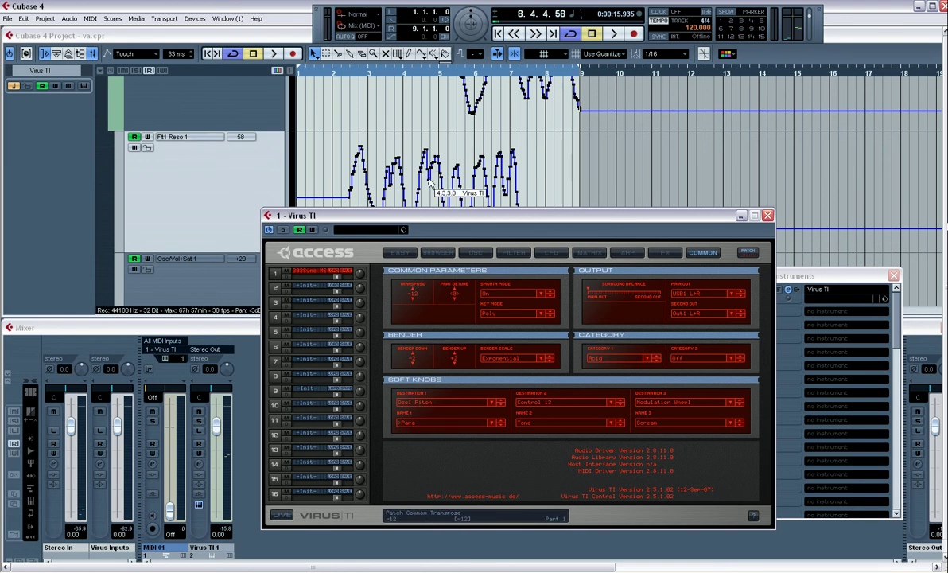
- Arm the Virus TI editor for writing, then play from the song start while moving knobs, stopping near bar 8
{"action": "left_click_drag", "start_coordinate": [412, 220], "coordinate": [429, 301]}
{"action": "scroll", "coordinate": [449, 204], "scroll_direction": "down", "scroll_amount": 2}
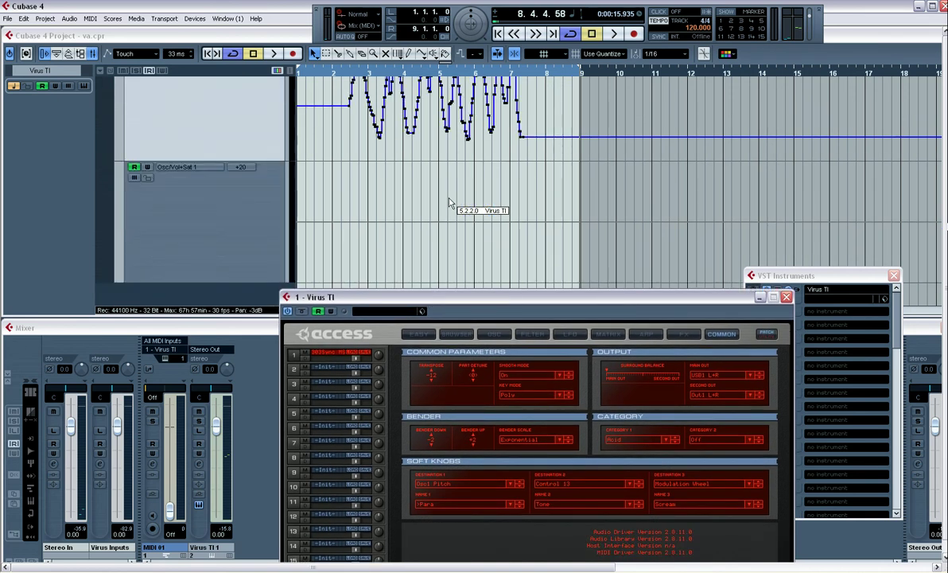
{"action": "left_click", "coordinate": [243, 217]}
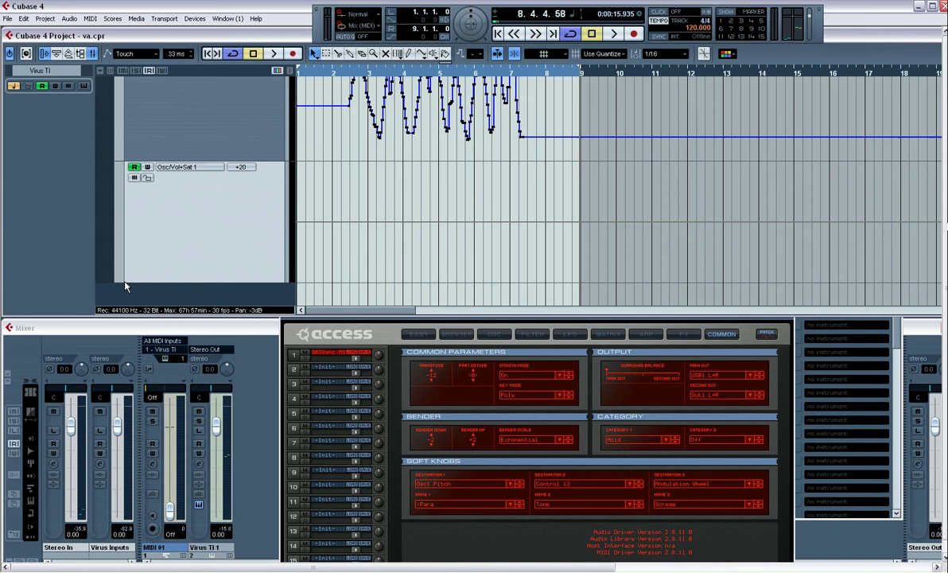
{"action": "scroll", "coordinate": [175, 207], "scroll_direction": "up", "scroll_amount": 2}
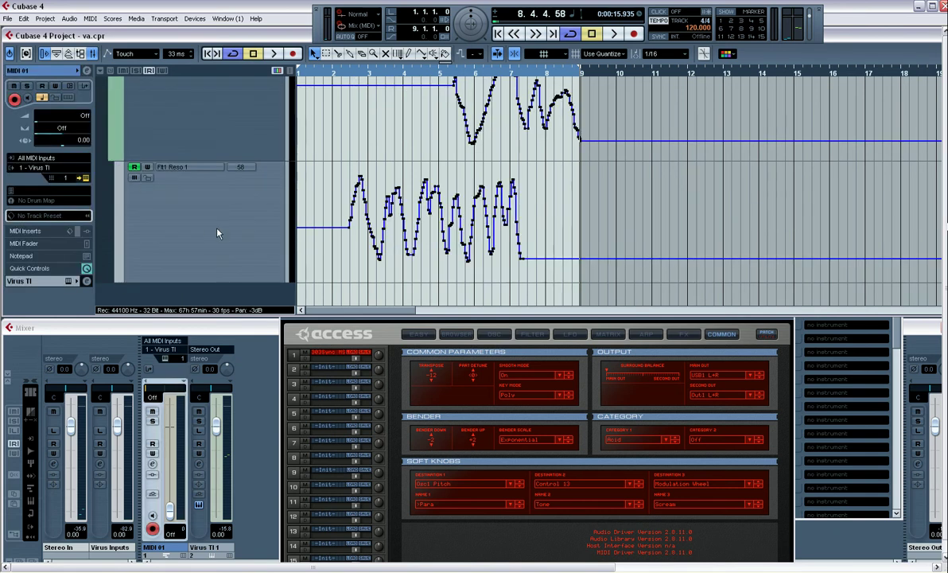
{"action": "left_click", "coordinate": [408, 326]}
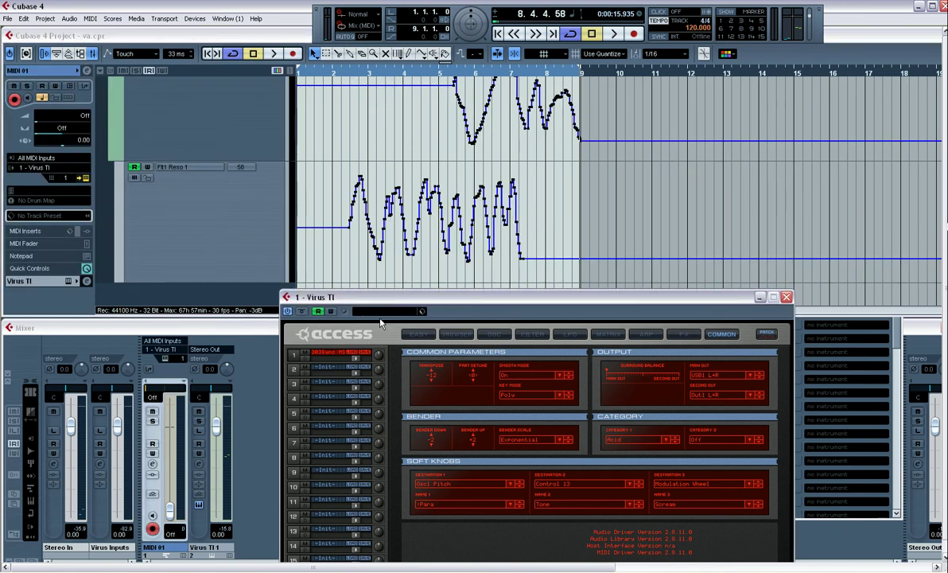
{"action": "left_click_drag", "start_coordinate": [353, 296], "coordinate": [446, 186]}
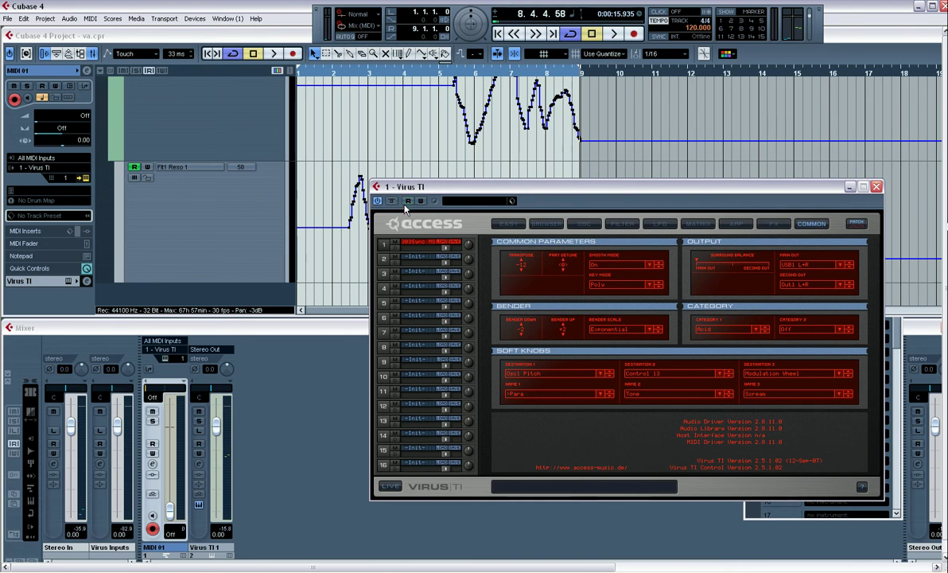
{"action": "left_click", "coordinate": [420, 200]}
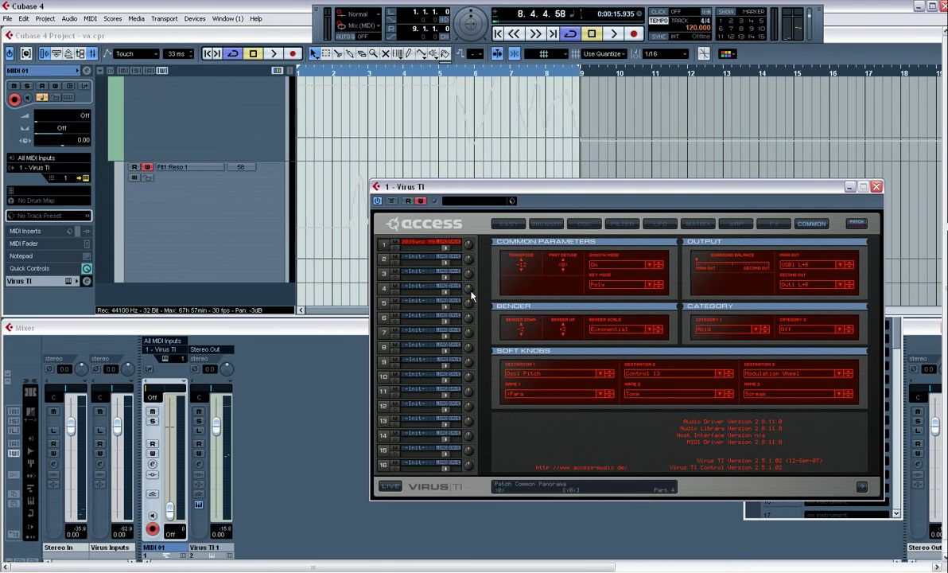
{"action": "key", "text": "Home"}
{"action": "key", "text": "space"}
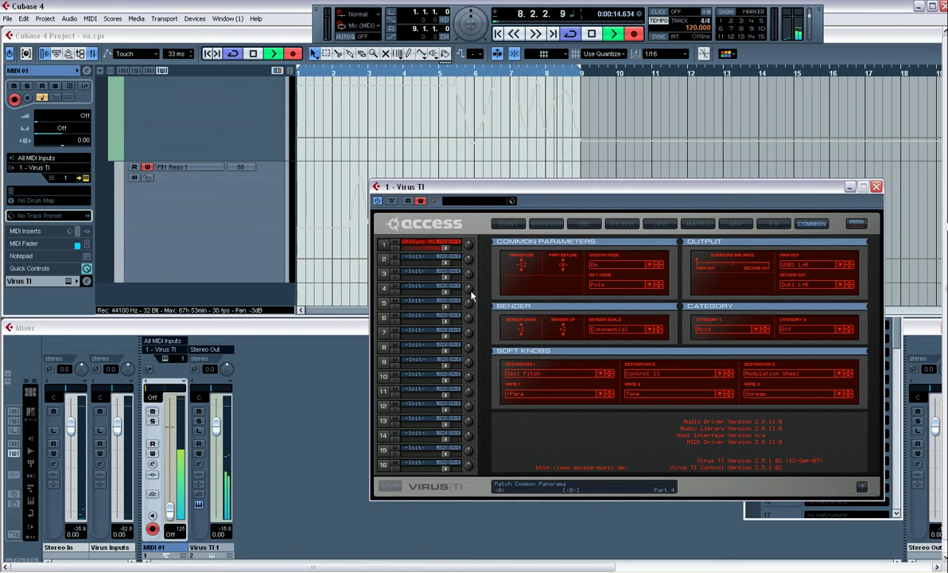
{"action": "key", "text": "space"}
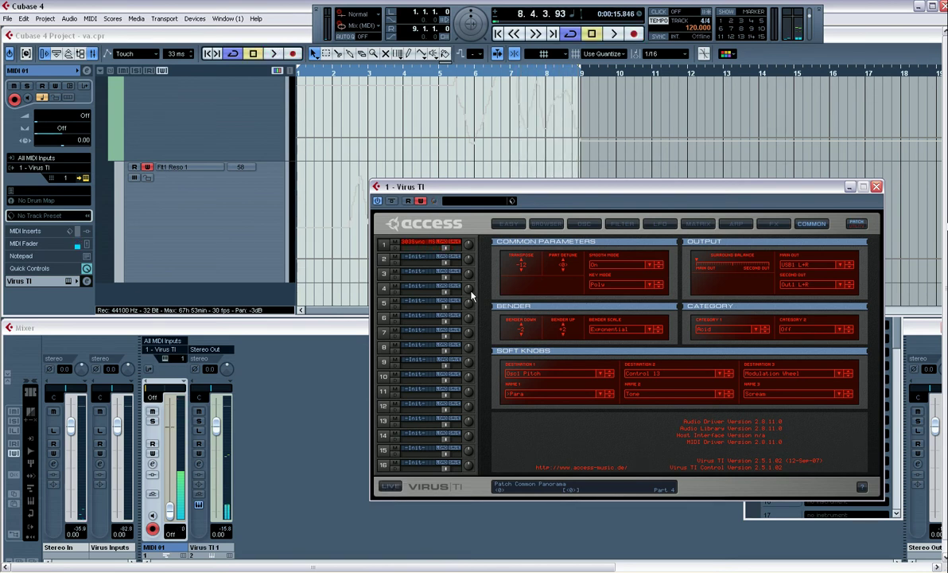
- Close the Virus TI editor and add a Softknob 1 1 automation lane to the Virus TI track
{"action": "left_click", "coordinate": [876, 186]}
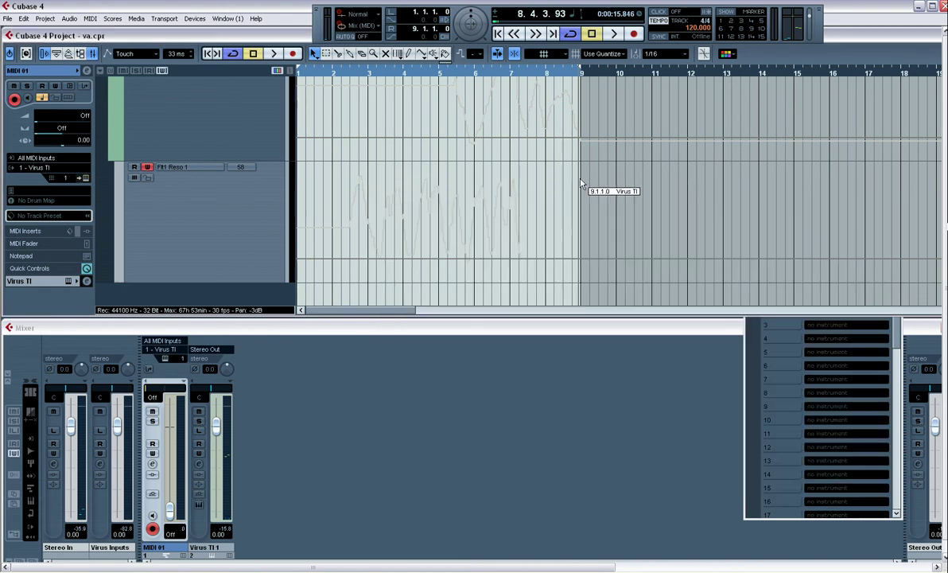
{"action": "left_click", "coordinate": [181, 196]}
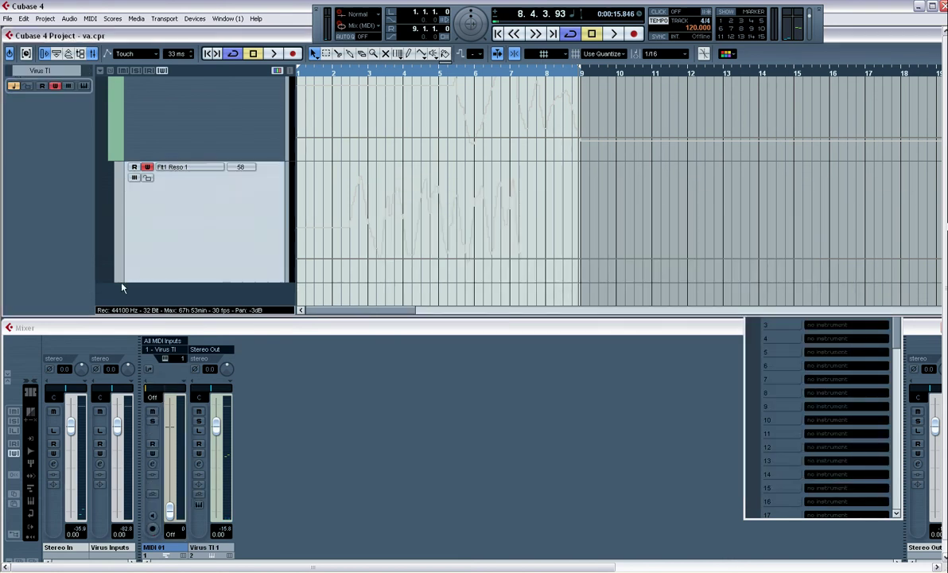
{"action": "left_click", "coordinate": [117, 282]}
{"action": "scroll", "coordinate": [208, 241], "scroll_direction": "down", "scroll_amount": 2}
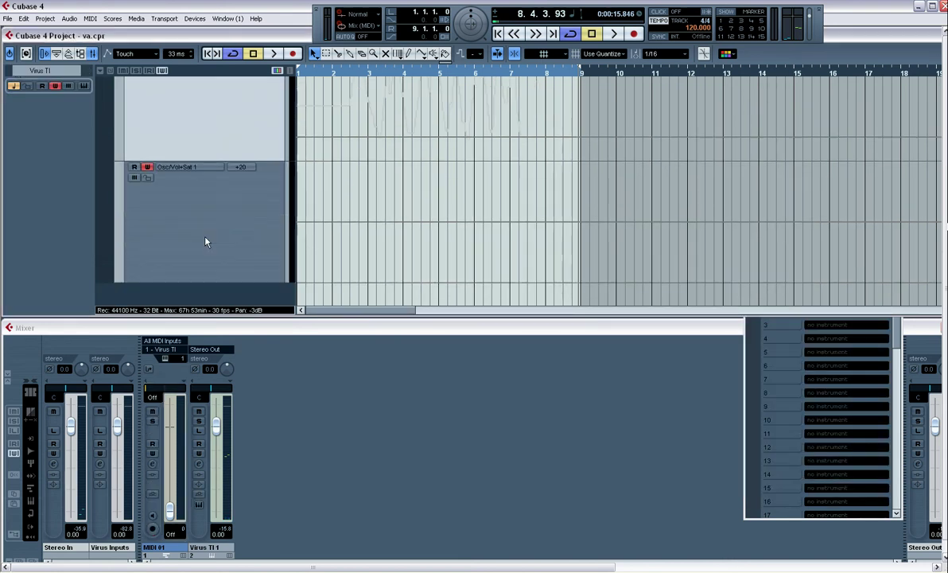
{"action": "left_click", "coordinate": [196, 170]}
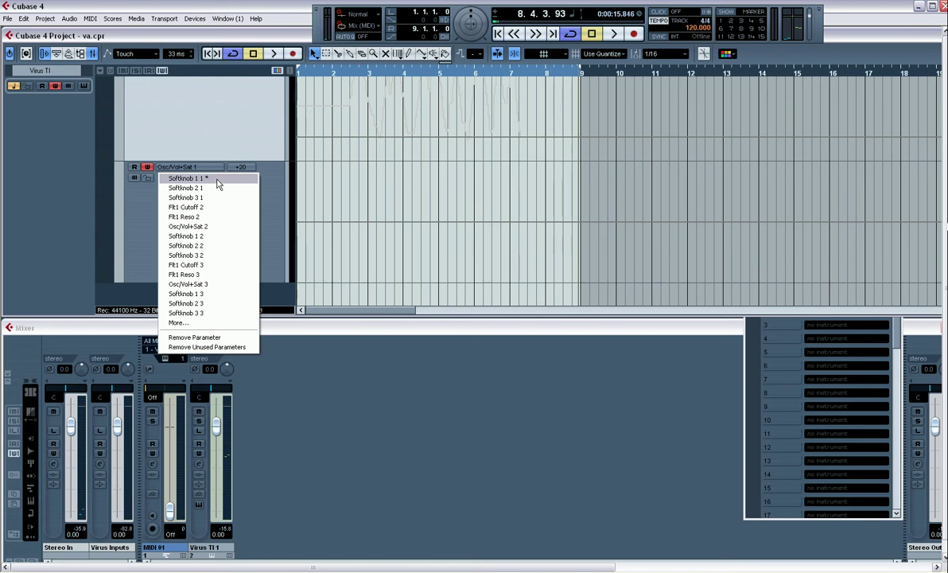
{"action": "left_click", "coordinate": [218, 183]}
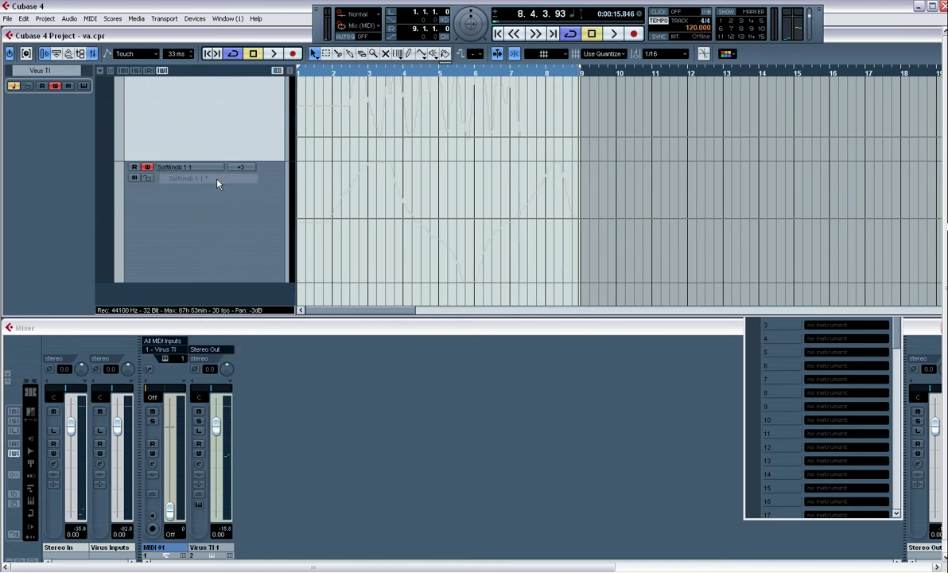
- Enable read on the Softknob 1 1 lane and maximize the project window
{"action": "left_click", "coordinate": [135, 167]}
{"action": "scroll", "coordinate": [248, 221], "scroll_direction": "up", "scroll_amount": 1}
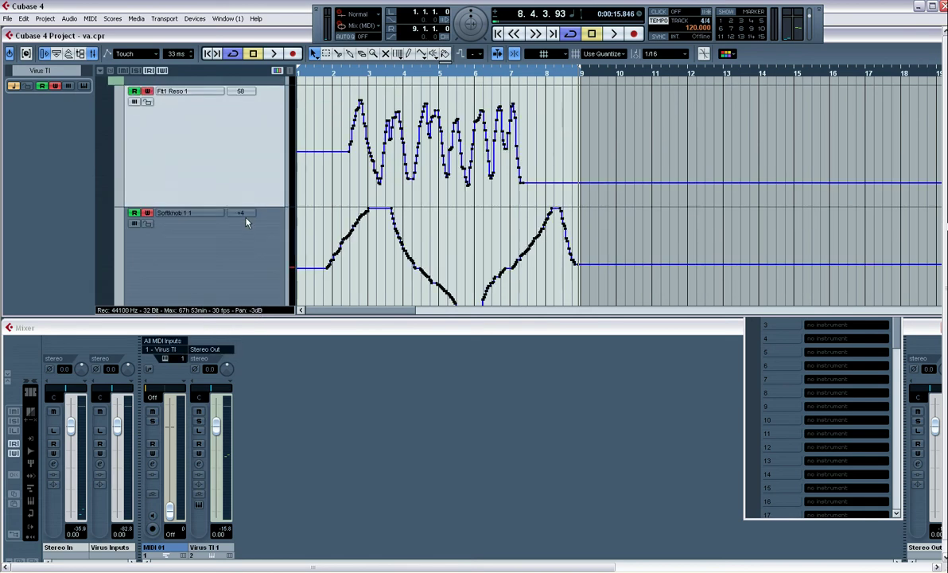
{"action": "double_click", "coordinate": [904, 37]}
{"action": "scroll", "coordinate": [578, 291], "scroll_direction": "up", "scroll_amount": 3}
{"action": "scroll", "coordinate": [578, 291], "scroll_direction": "down", "scroll_amount": 3}
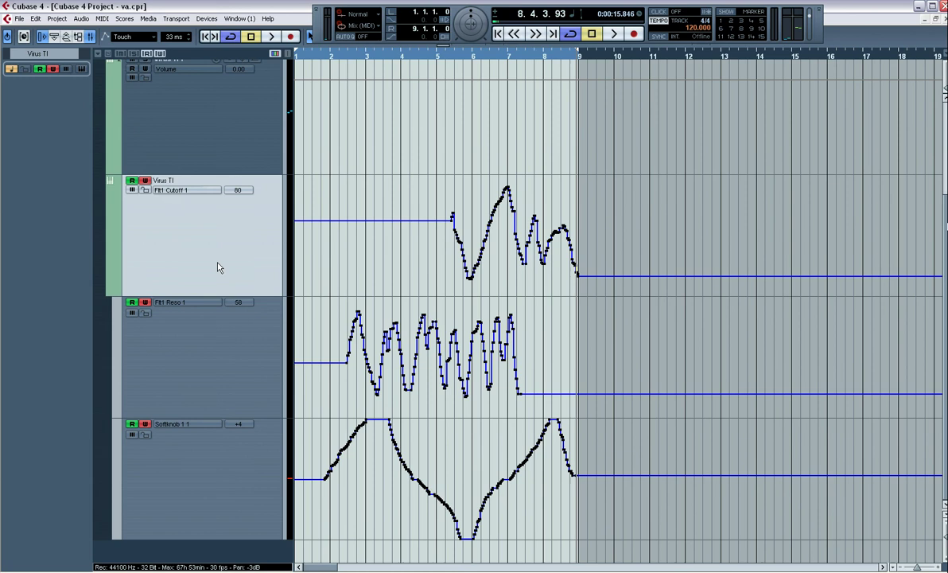
- Play the song to hear the recorded Softknob 1 1 automation
{"action": "left_click", "coordinate": [219, 463]}
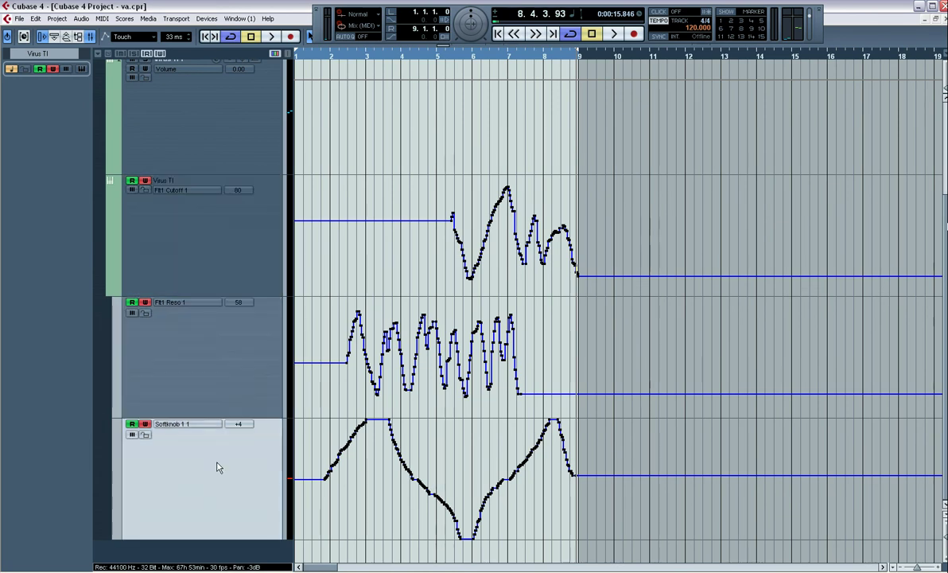
{"action": "key", "text": "space"}
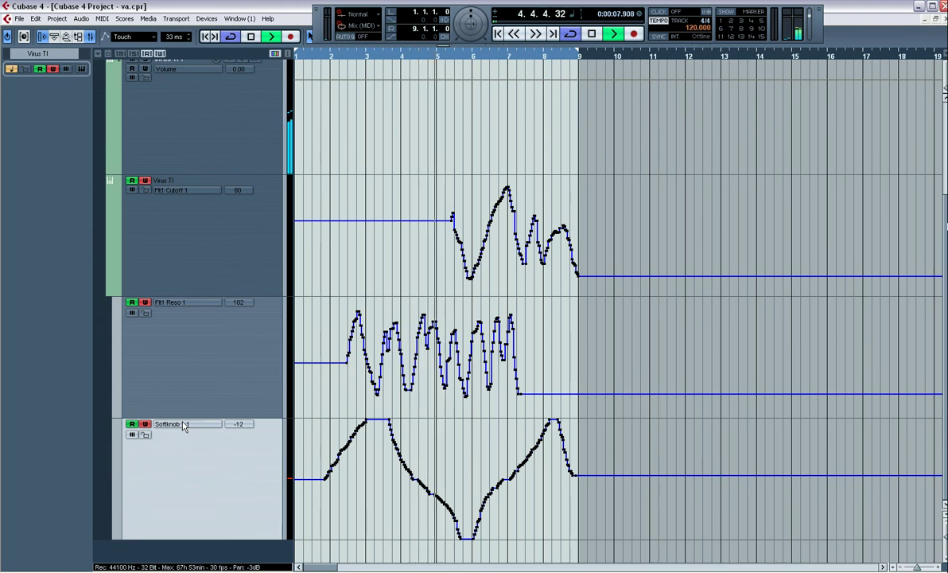
{"action": "key", "text": "space"}
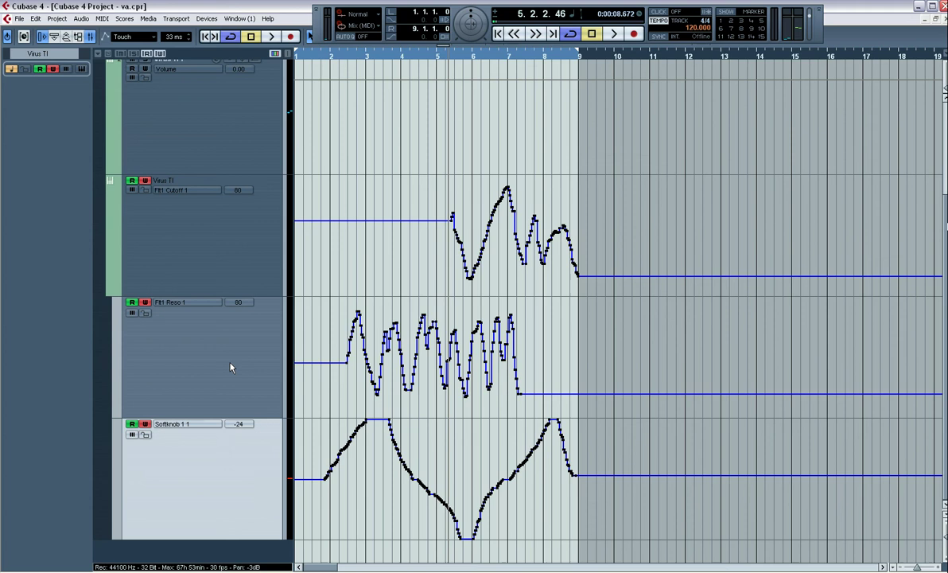
- Shrink the MIDI 01 track so all automation lanes fit on screen
{"action": "left_click", "coordinate": [229, 334], "text": "shift"}
{"action": "left_click", "coordinate": [213, 263], "text": "shift"}
{"action": "left_click", "coordinate": [205, 149]}
{"action": "scroll", "coordinate": [205, 148], "scroll_direction": "up", "scroll_amount": 3}
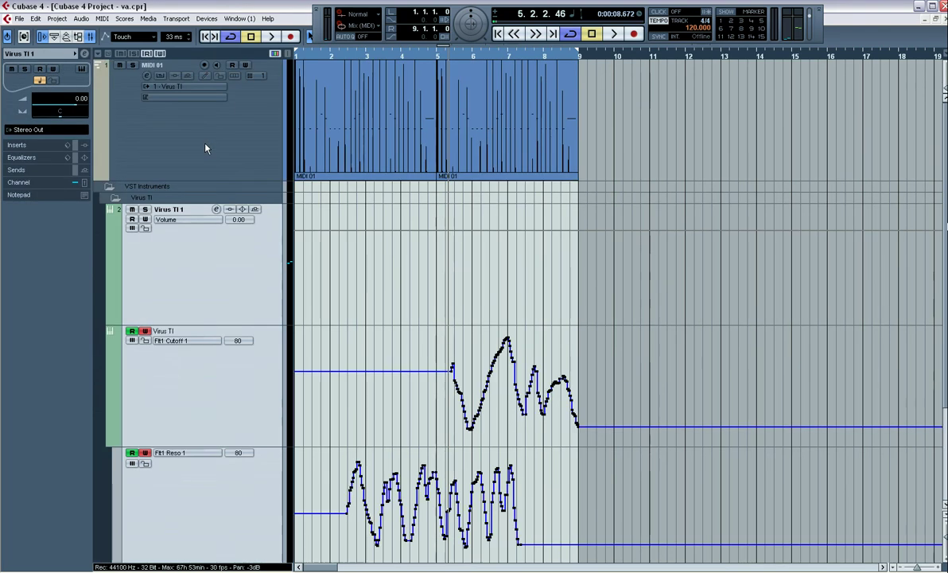
{"action": "left_click", "coordinate": [205, 148]}
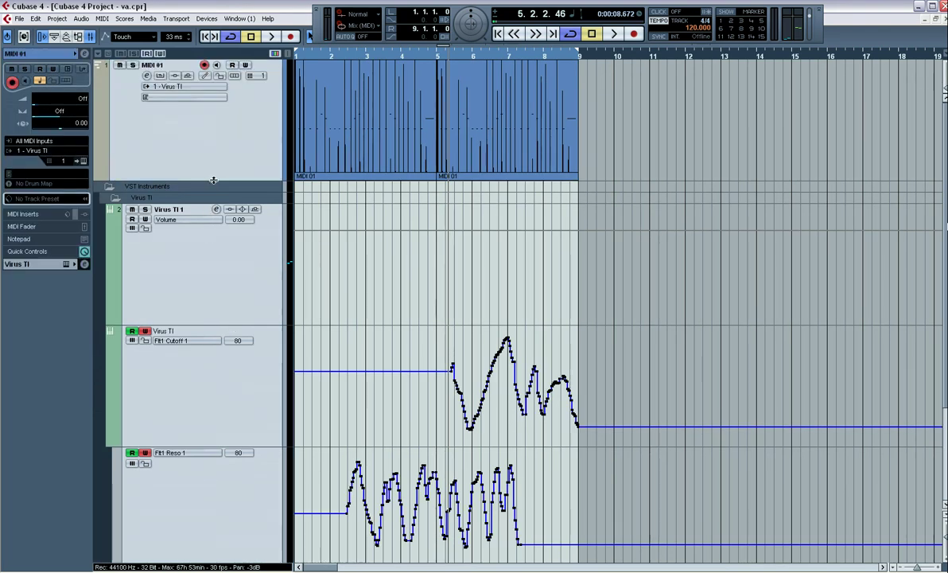
{"action": "left_click_drag", "start_coordinate": [212, 182], "coordinate": [216, 119]}
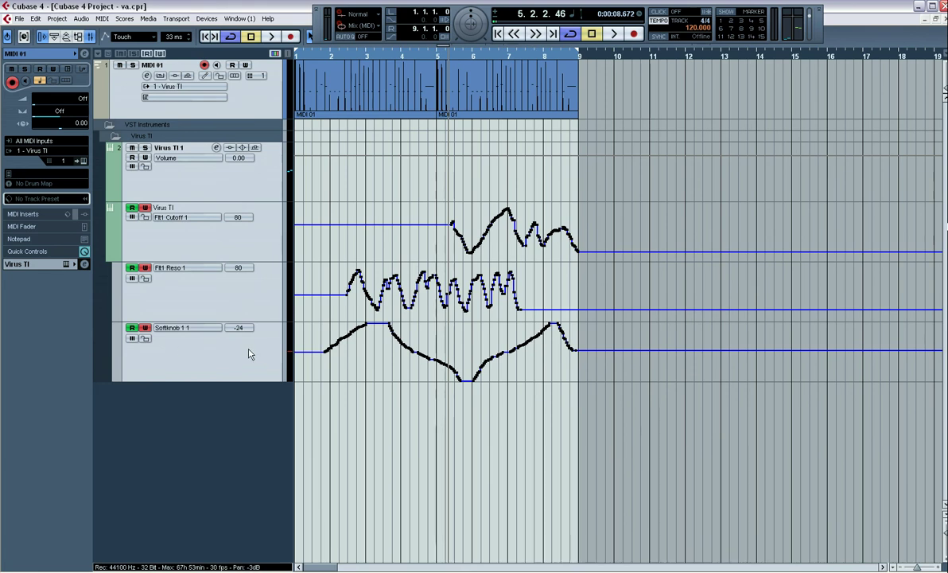
- Add Softknob 2 1 and Softknob 3 1 lanes below Softknob 1 1, then recall the Virus TI workspace
{"action": "left_click", "coordinate": [204, 367]}
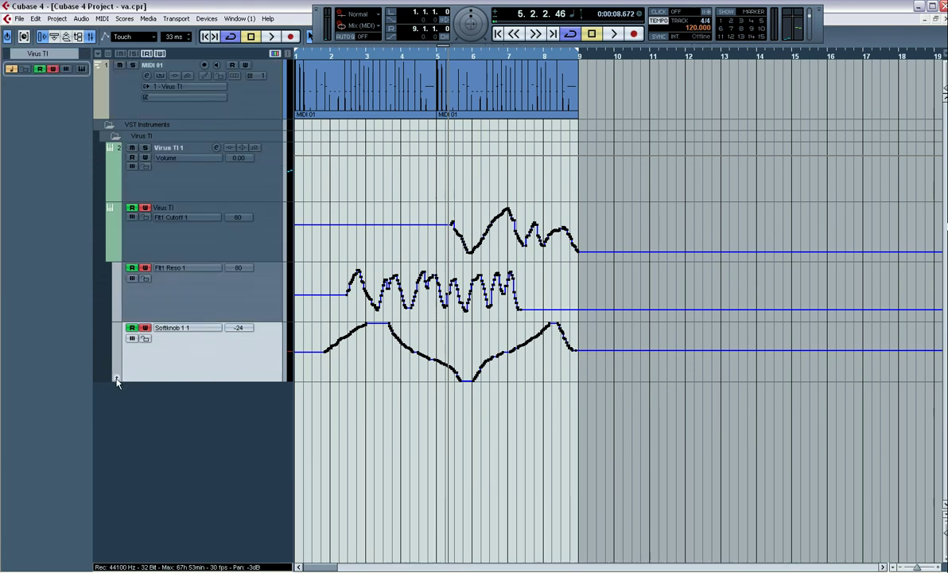
{"action": "left_click", "coordinate": [116, 380]}
{"action": "left_click", "coordinate": [201, 388]}
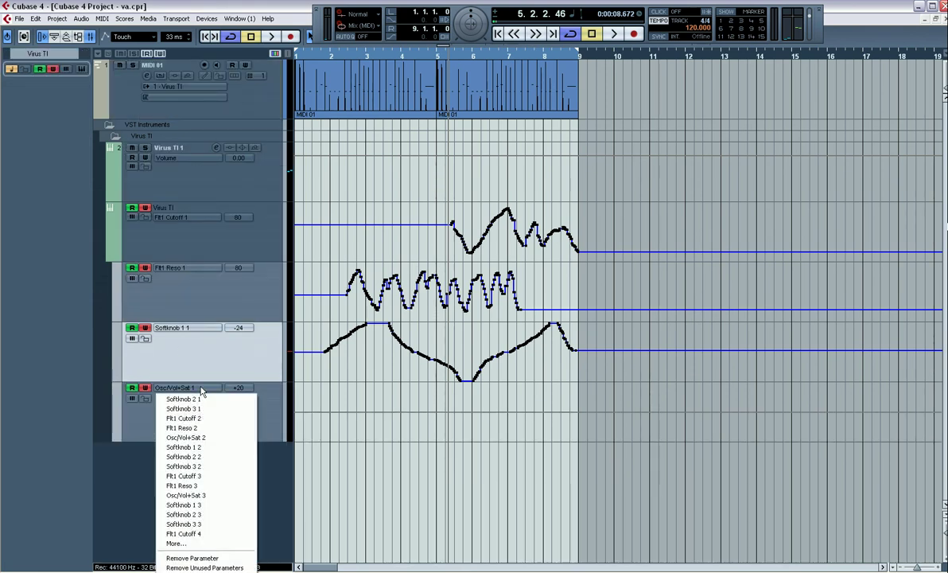
{"action": "left_click", "coordinate": [190, 398]}
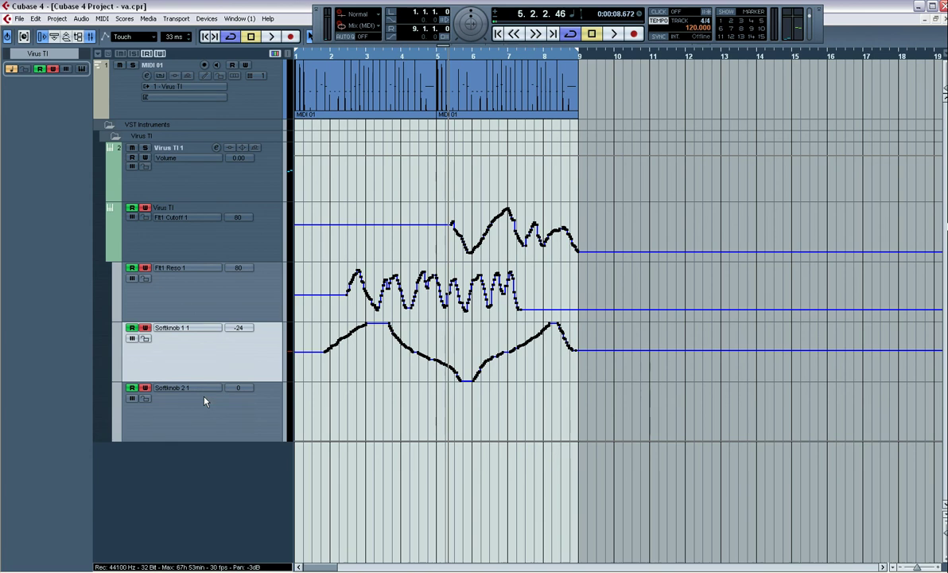
{"action": "left_click", "coordinate": [117, 438]}
{"action": "left_click", "coordinate": [180, 448]}
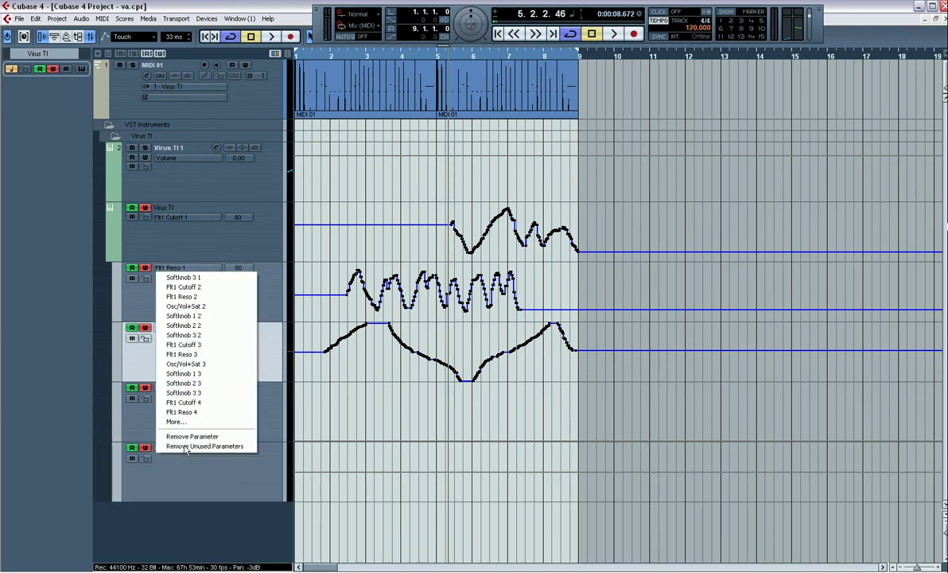
{"action": "left_click", "coordinate": [183, 277]}
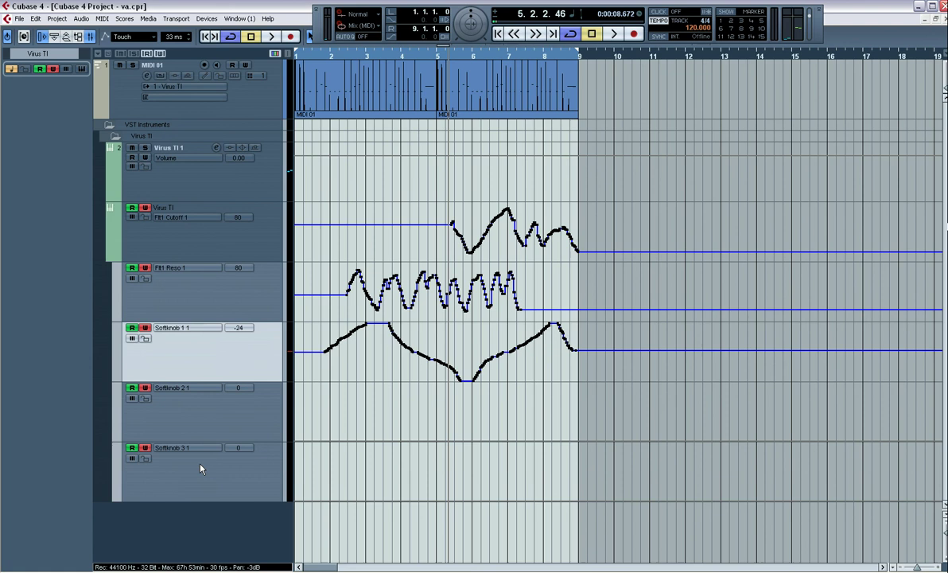
{"action": "left_click", "coordinate": [208, 408]}
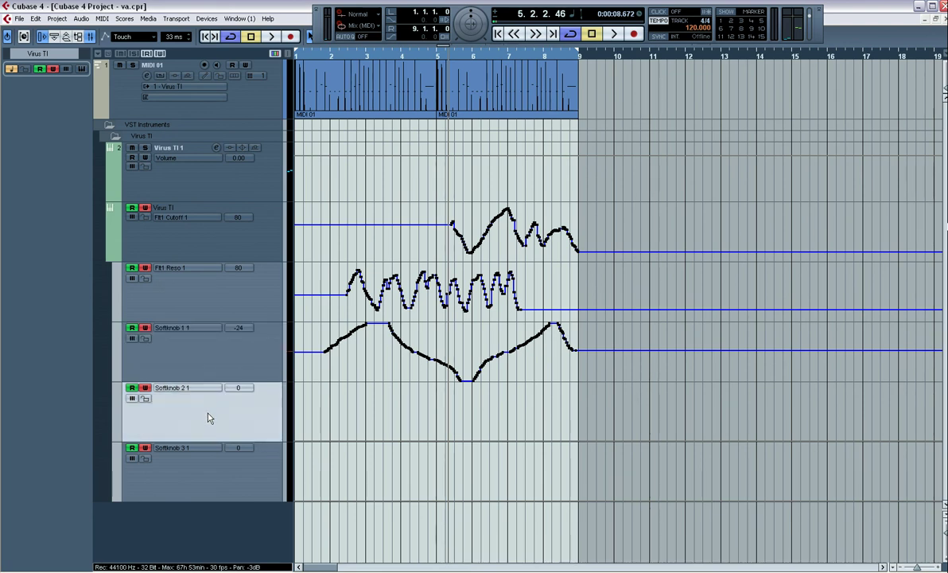
{"action": "key", "text": "alt+KP_1"}
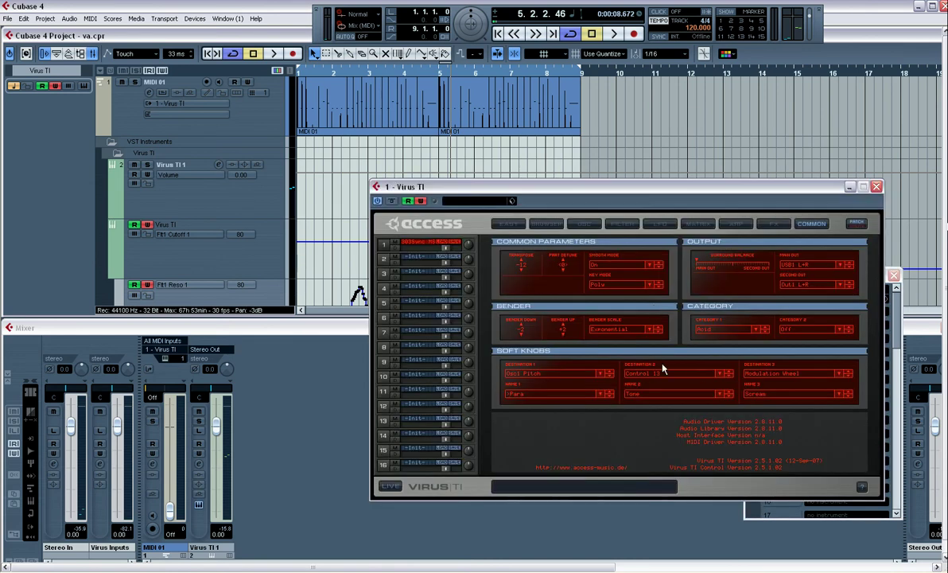
- Route soft knob 2 to Ring Modulator and name it >Para
{"action": "left_click", "coordinate": [640, 373]}
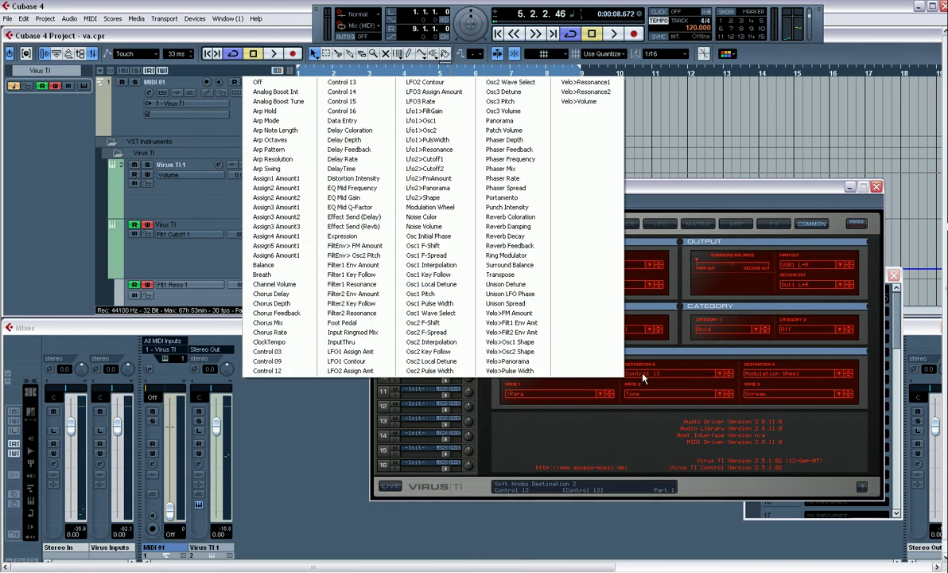
{"action": "left_click", "coordinate": [532, 255]}
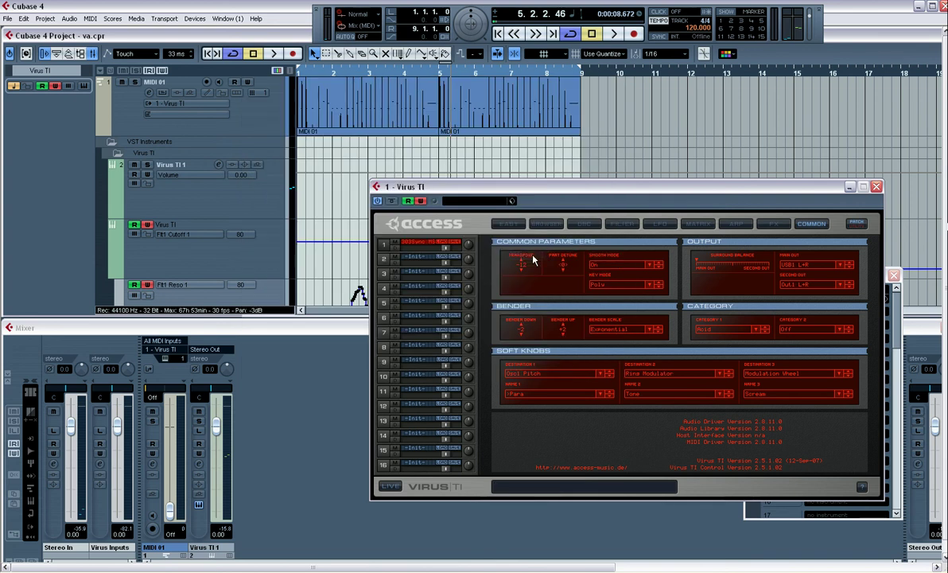
{"action": "left_click", "coordinate": [663, 393]}
{"action": "left_click", "coordinate": [644, 199]}
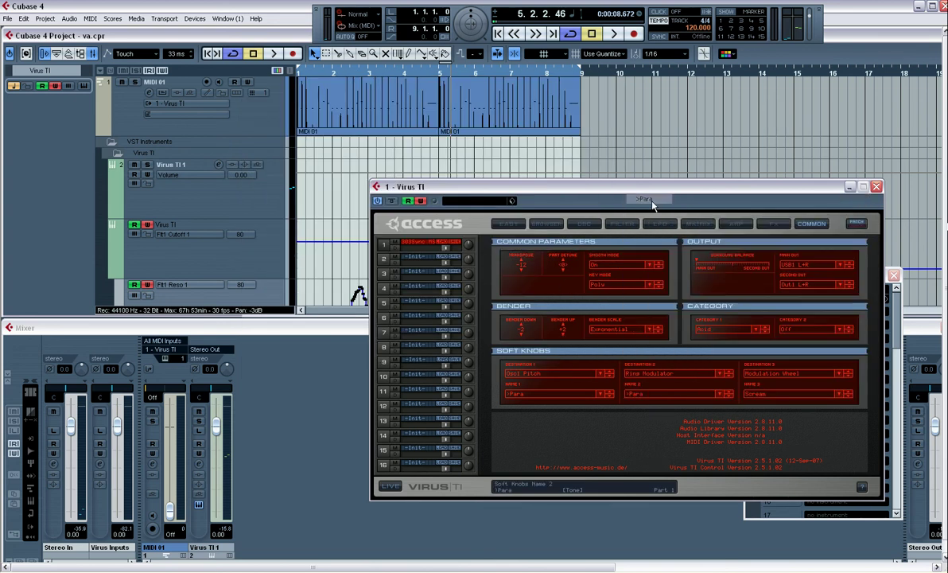
- Route soft knob 3 to DelayTime and name it >Para
{"action": "left_click", "coordinate": [769, 377]}
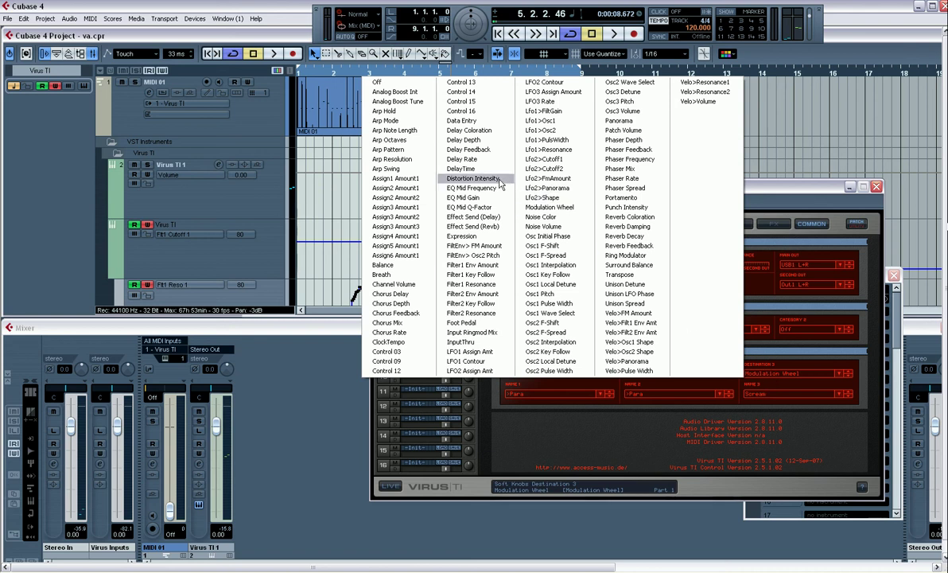
{"action": "left_click", "coordinate": [461, 169]}
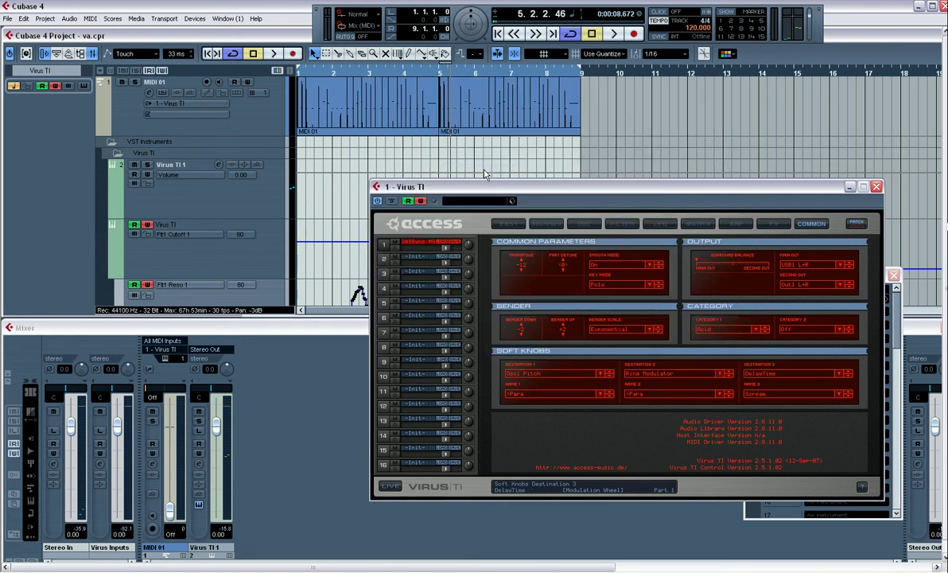
{"action": "left_click", "coordinate": [762, 392]}
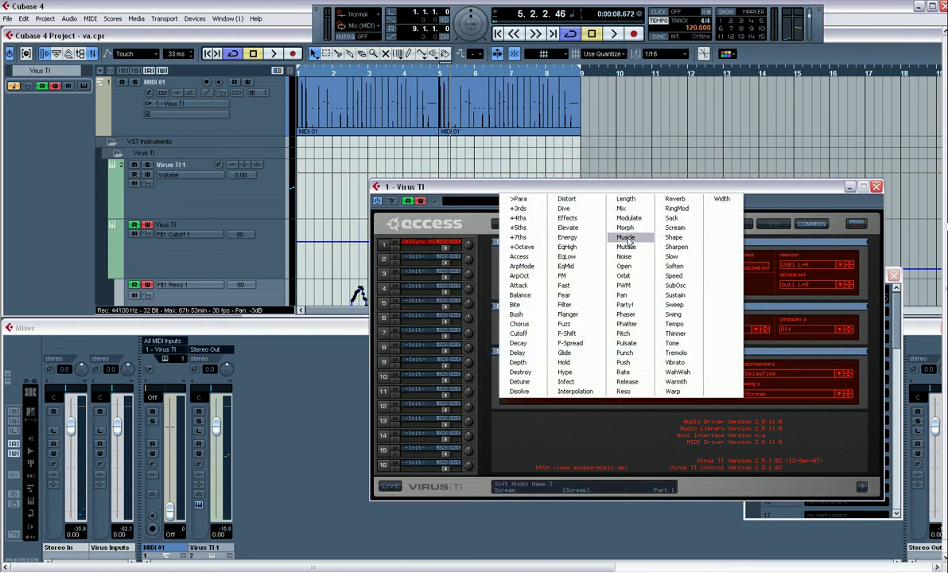
{"action": "left_click", "coordinate": [522, 201]}
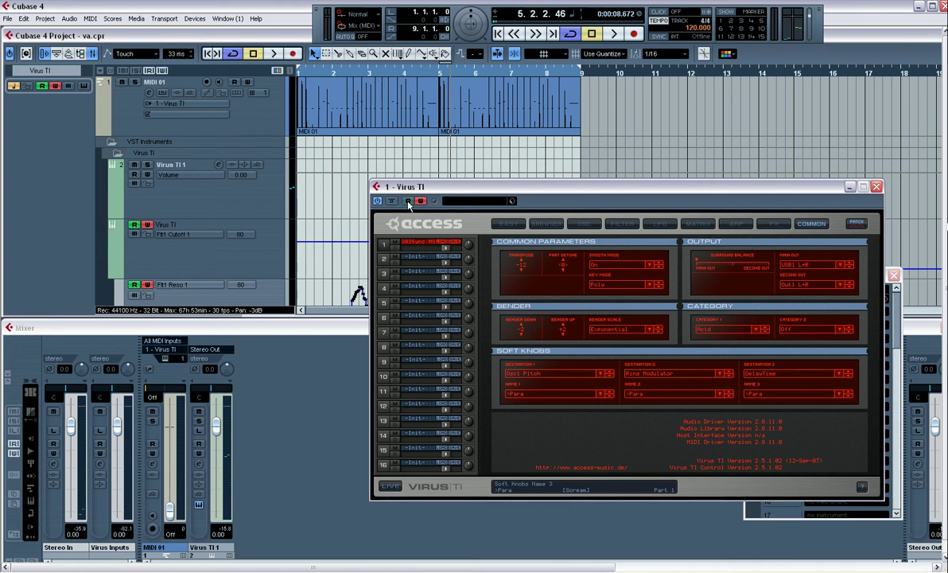
- Reposition the Virus TI editor and play while turning soft knob 2 to write a ring-modulator curve
{"action": "scroll", "coordinate": [210, 202], "scroll_direction": "down", "scroll_amount": 5}
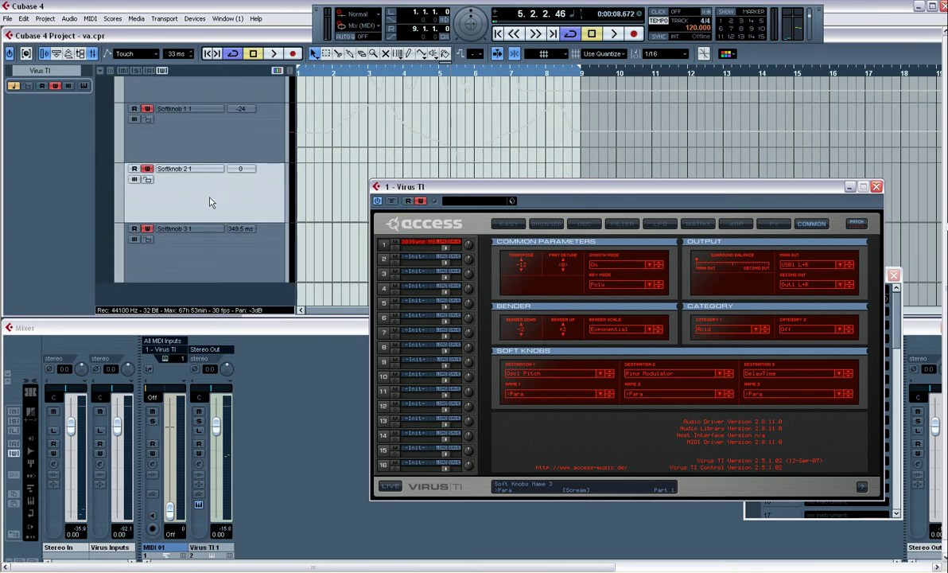
{"action": "left_click", "coordinate": [210, 202]}
{"action": "left_click", "coordinate": [485, 422]}
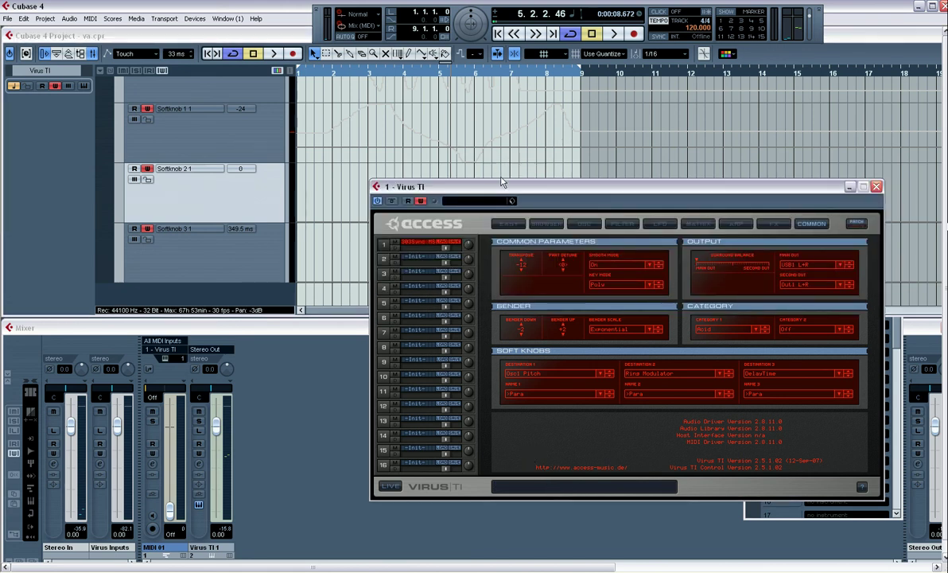
{"action": "left_click_drag", "start_coordinate": [501, 181], "coordinate": [453, 250]}
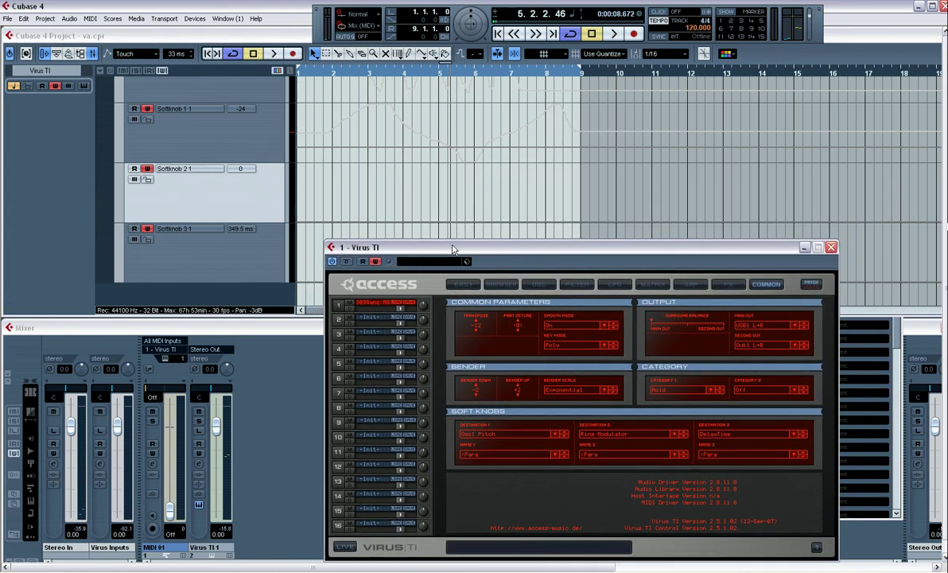
{"action": "key", "text": "space"}
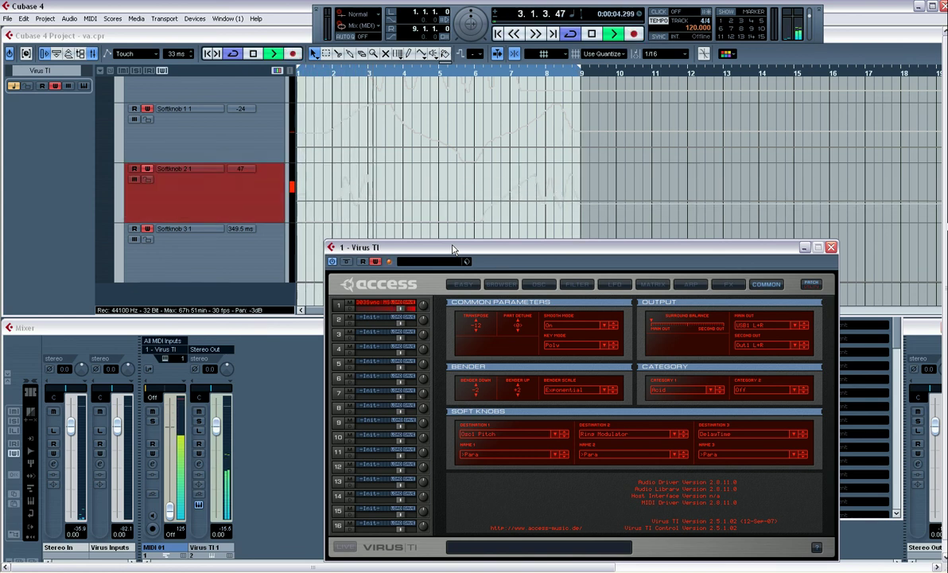
{"action": "key", "text": "space"}
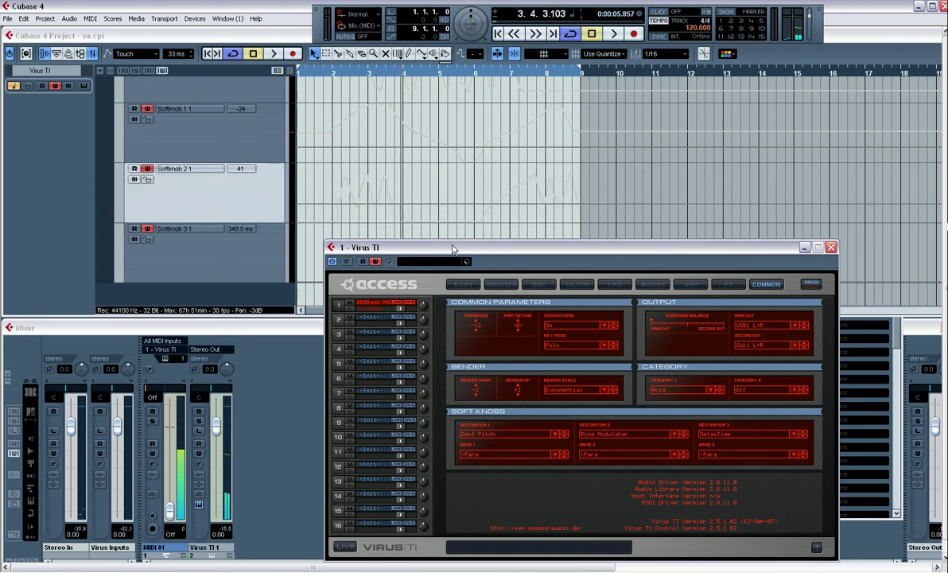
- Enable read on the Softknob 2 1 and Softknob 1 1 lanes and start playback from bar 1
{"action": "left_click", "coordinate": [133, 160]}
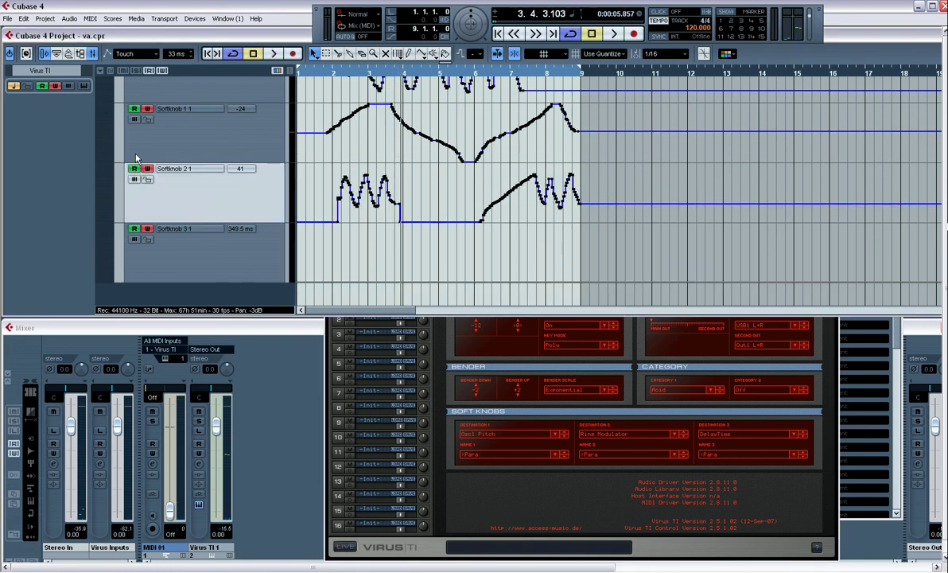
{"action": "scroll", "coordinate": [147, 121], "scroll_direction": "up", "scroll_amount": 3}
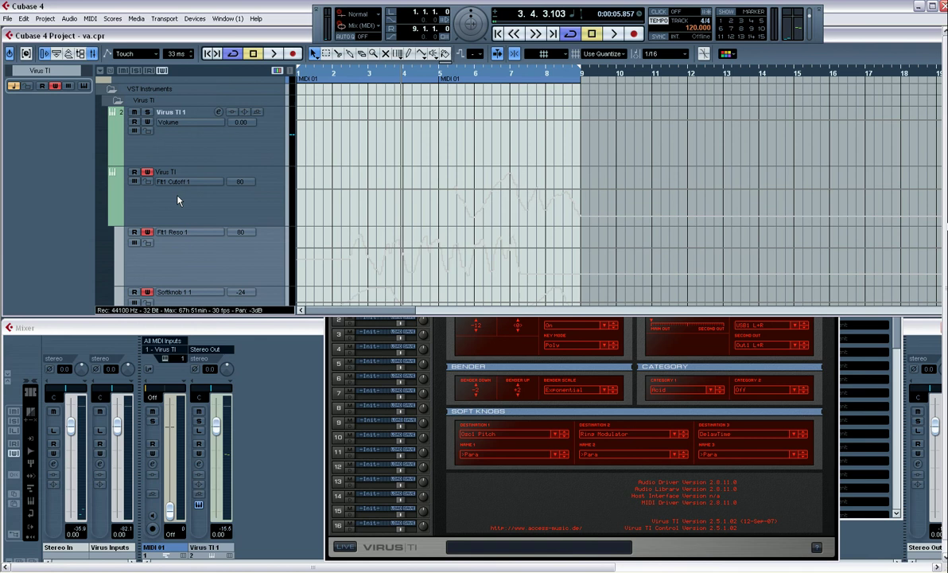
{"action": "scroll", "coordinate": [178, 200], "scroll_direction": "down", "scroll_amount": 3}
{"action": "left_click", "coordinate": [135, 215]}
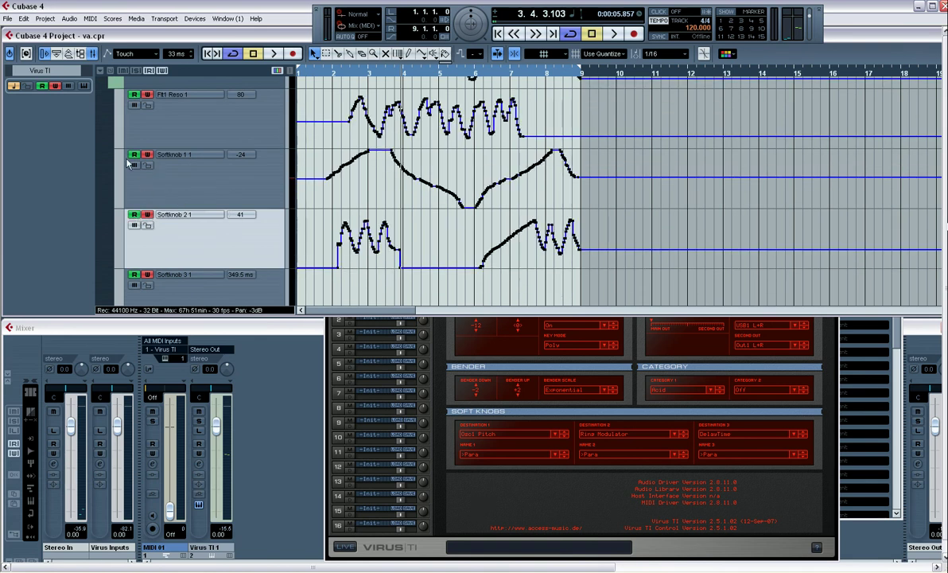
{"action": "left_click", "coordinate": [135, 217]}
{"action": "key", "text": "space"}
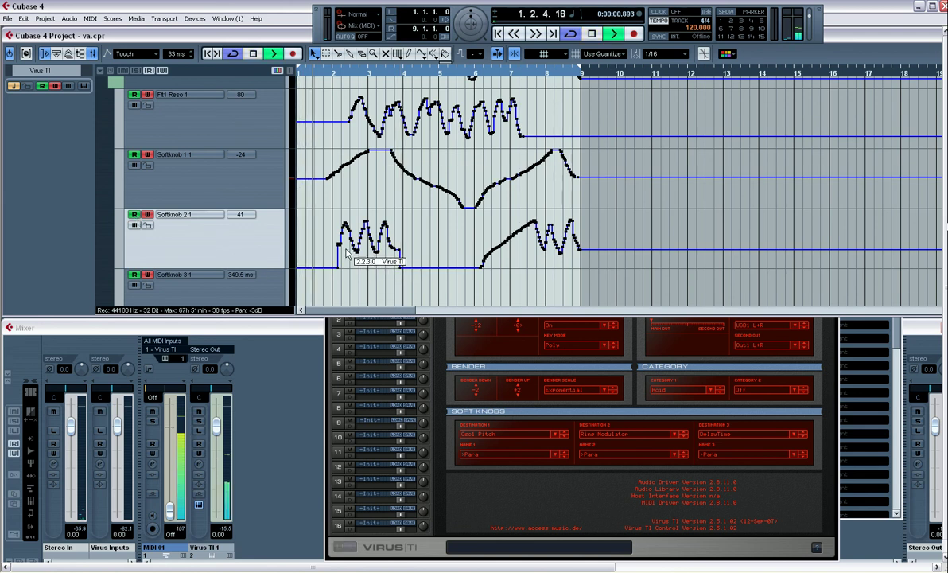
- Switch the Virus TI editor to the Browser, then the OSC page, and stop playback
{"action": "left_click", "coordinate": [495, 523]}
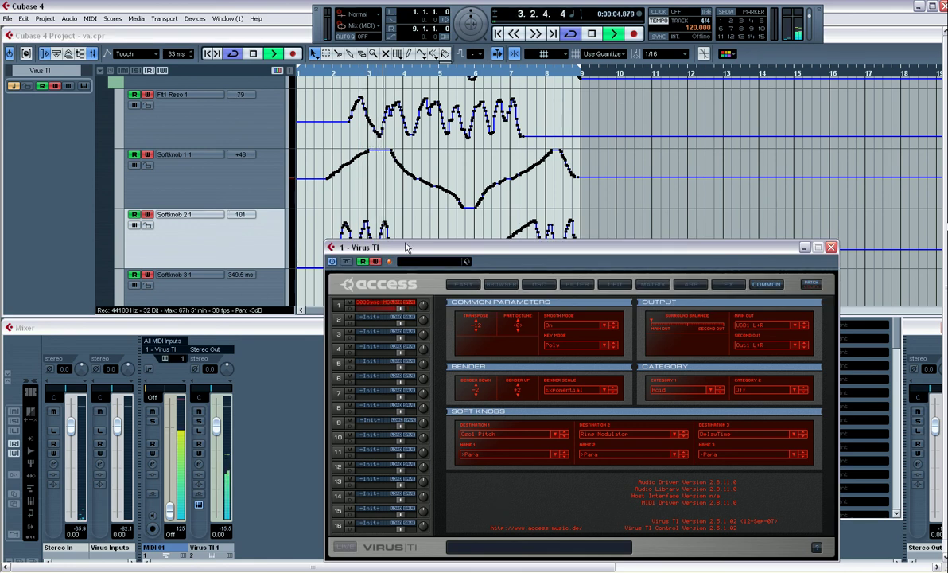
{"action": "left_click", "coordinate": [503, 284]}
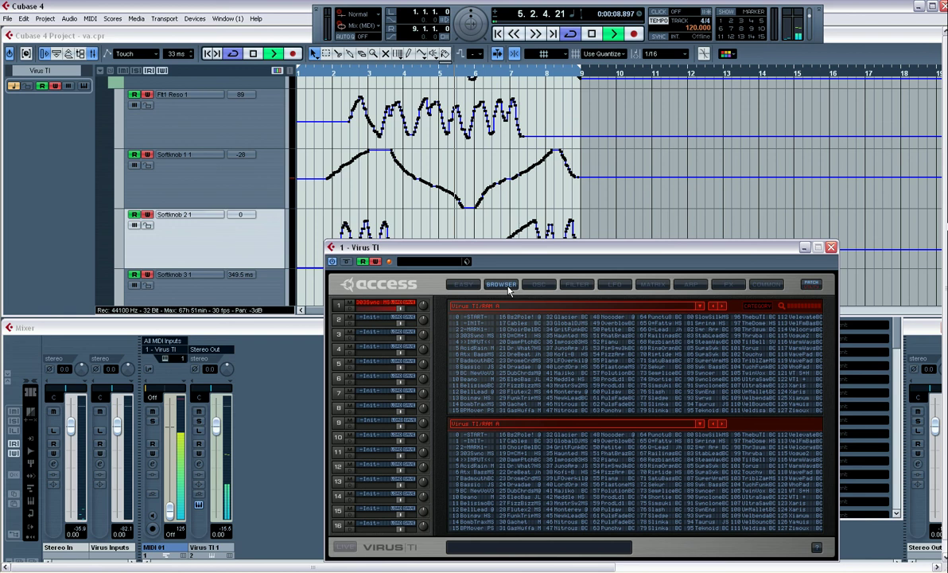
{"action": "left_click", "coordinate": [538, 284]}
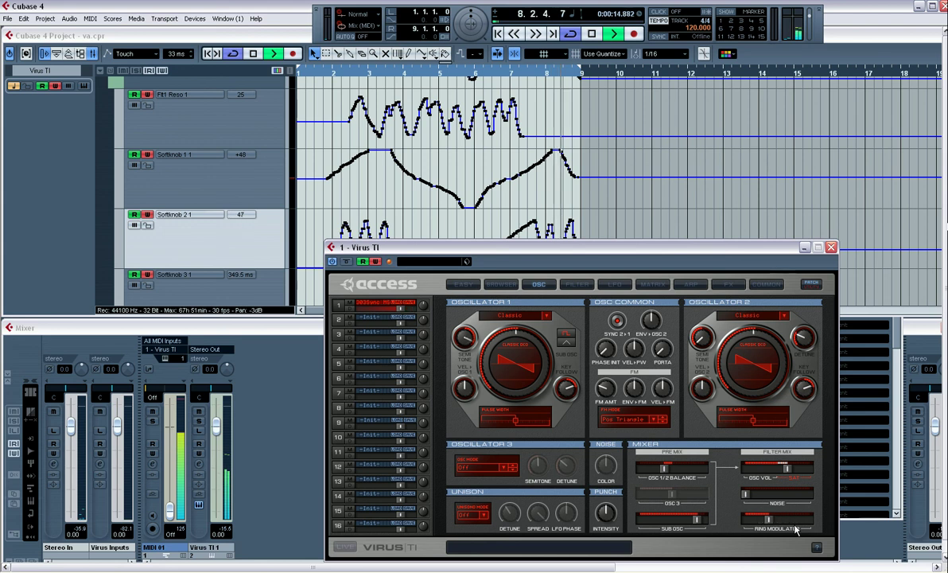
{"action": "key", "text": "space"}
{"action": "scroll", "coordinate": [390, 151], "scroll_direction": "down", "scroll_amount": 1}
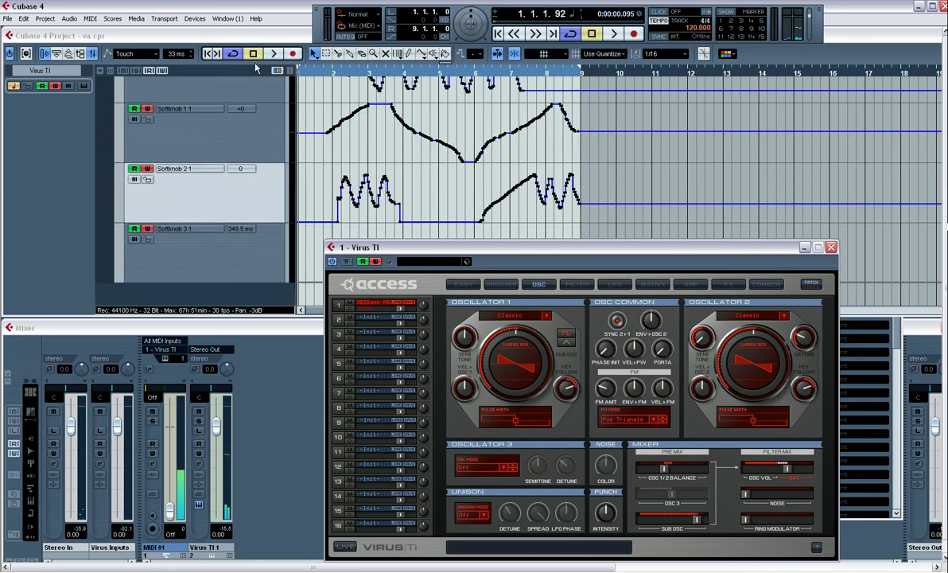
- Select the Softknob 3 1 lane, turn off read on the soft-knob lanes, and show the Virus Common page
{"action": "left_click", "coordinate": [190, 256]}
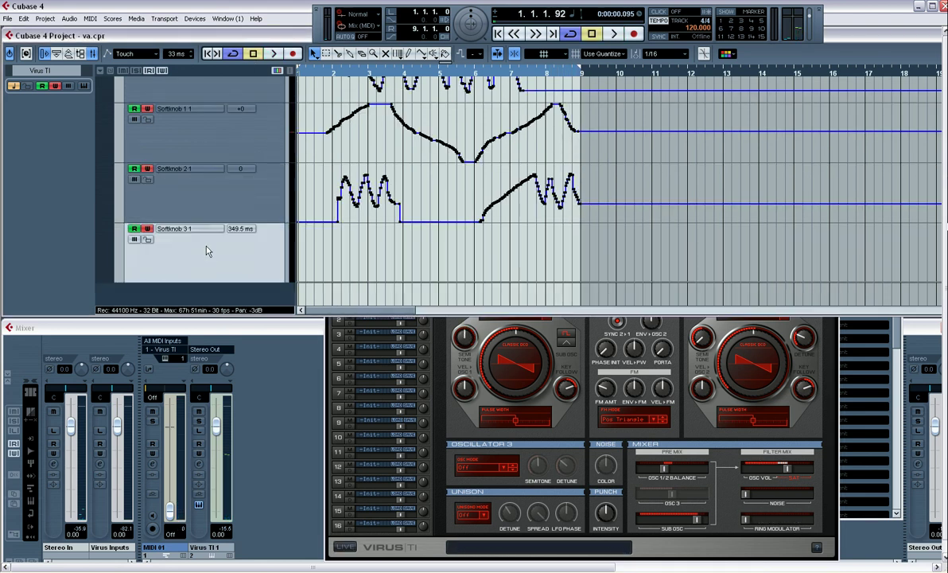
{"action": "left_click", "coordinate": [145, 230]}
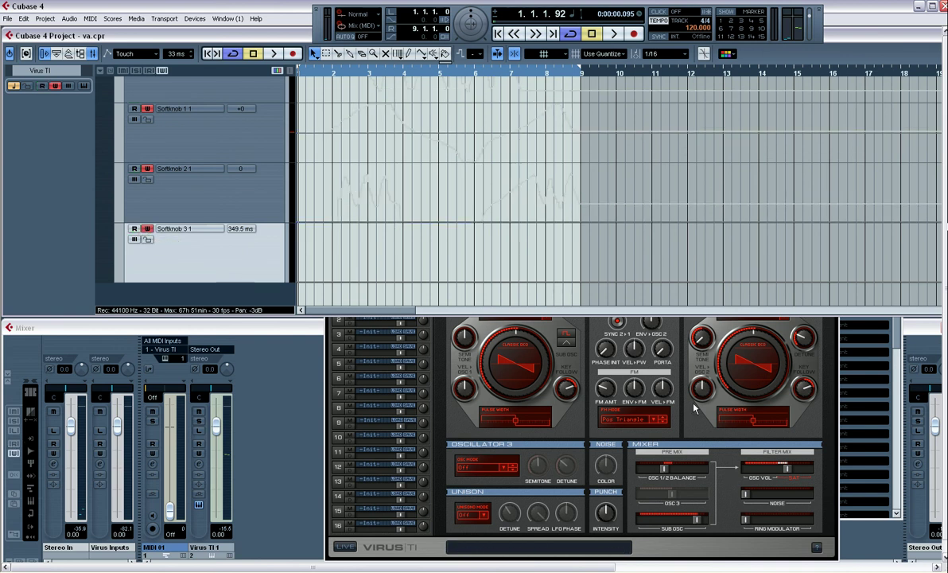
{"action": "left_click", "coordinate": [645, 374]}
{"action": "left_click", "coordinate": [767, 285]}
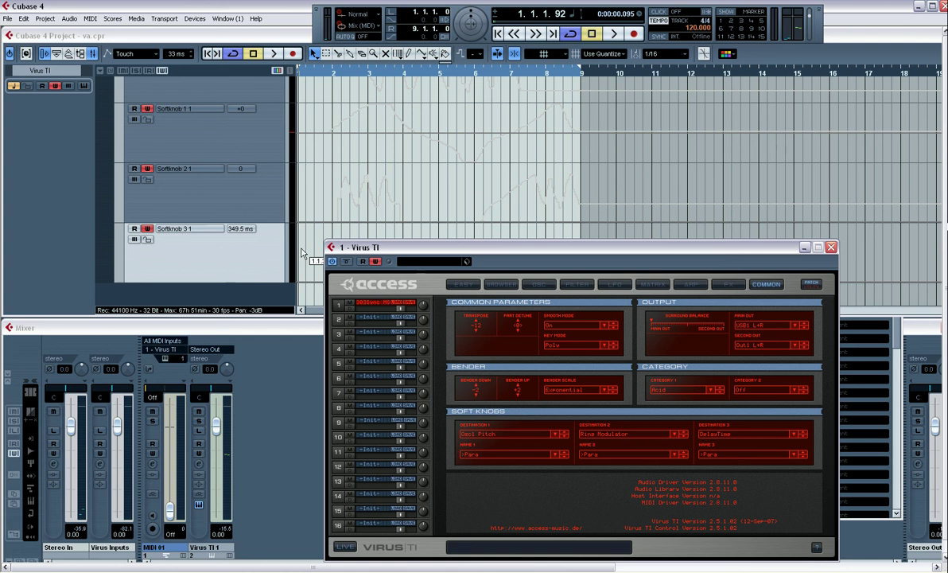
- Play while moving soft knob 3 to record a delay-time curve across bars 1–9
{"action": "key", "text": "space"}
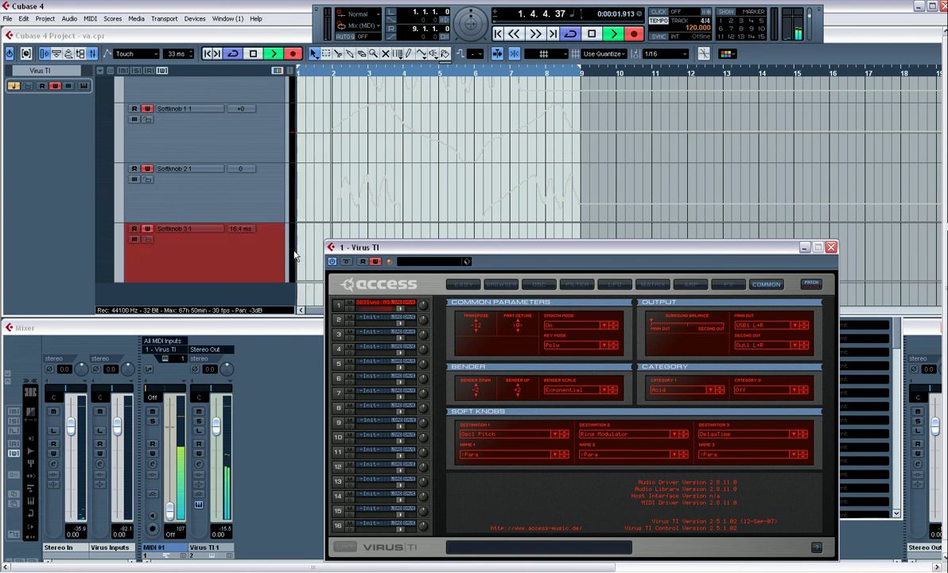
{"action": "left_click_drag", "start_coordinate": [400, 253], "coordinate": [387, 374]}
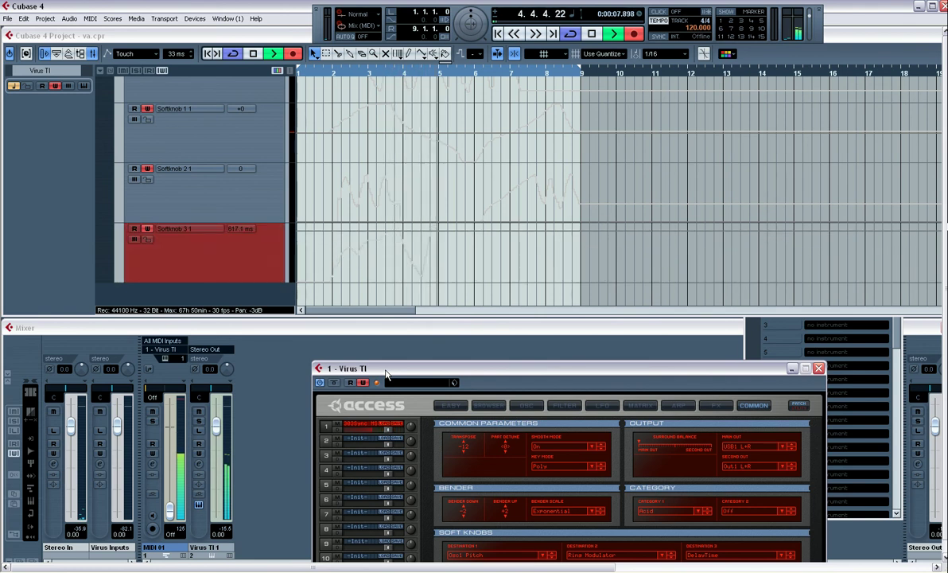
{"action": "left_click", "coordinate": [135, 231]}
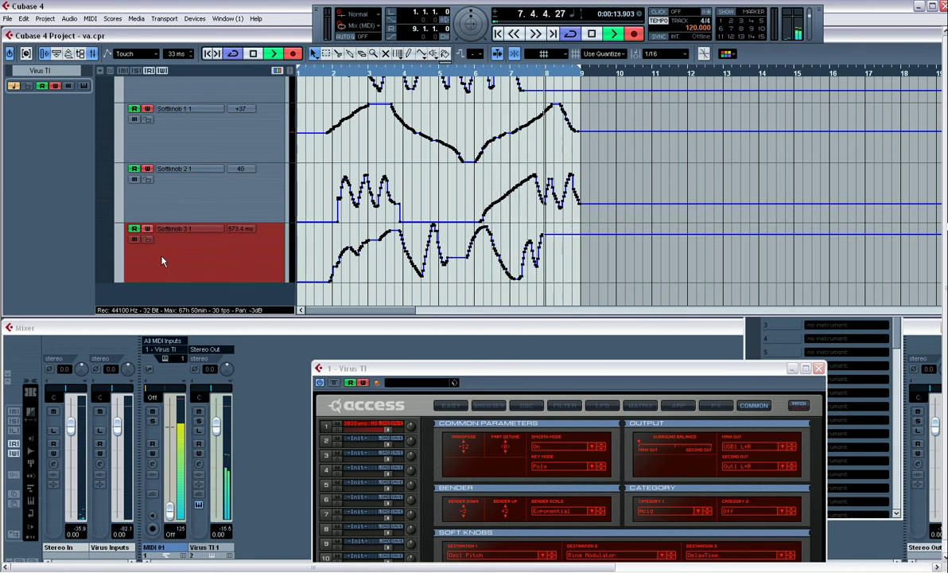
{"action": "key", "text": "space"}
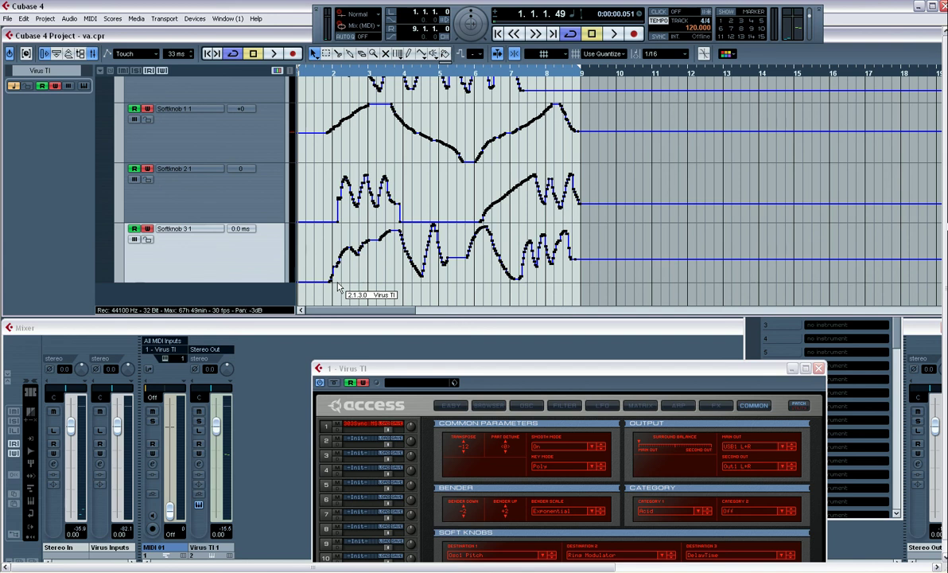
- Play the automation with Virus delay mode set to Pattern 1+1, toggle the delay, and return to Common
{"action": "key", "text": "space"}
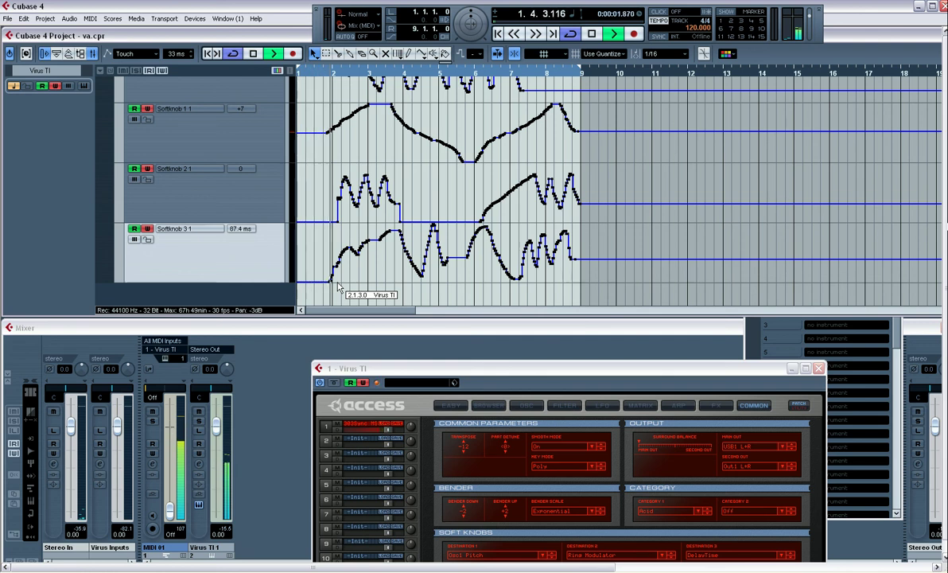
{"action": "left_click_drag", "start_coordinate": [568, 367], "coordinate": [571, 139]}
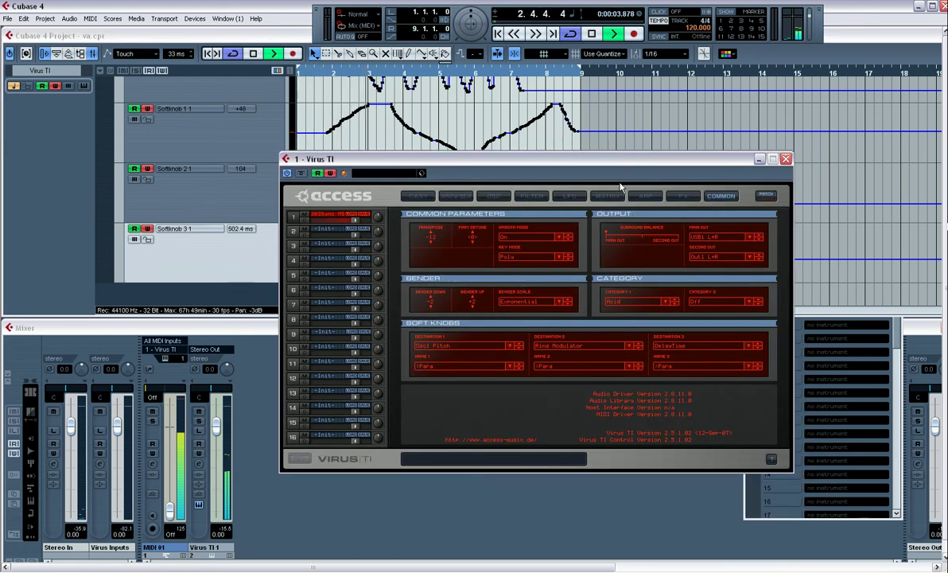
{"action": "left_click", "coordinate": [683, 196]}
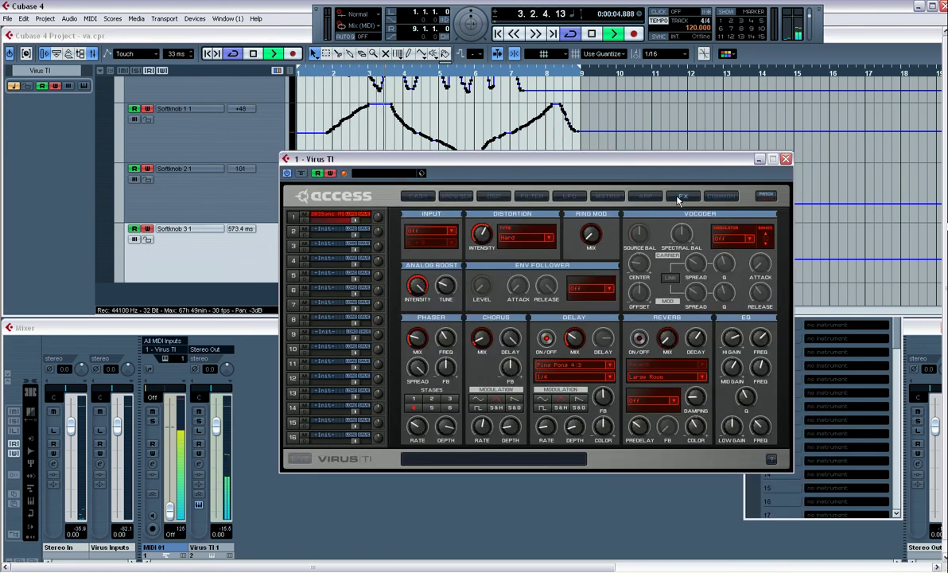
{"action": "left_click", "coordinate": [609, 370]}
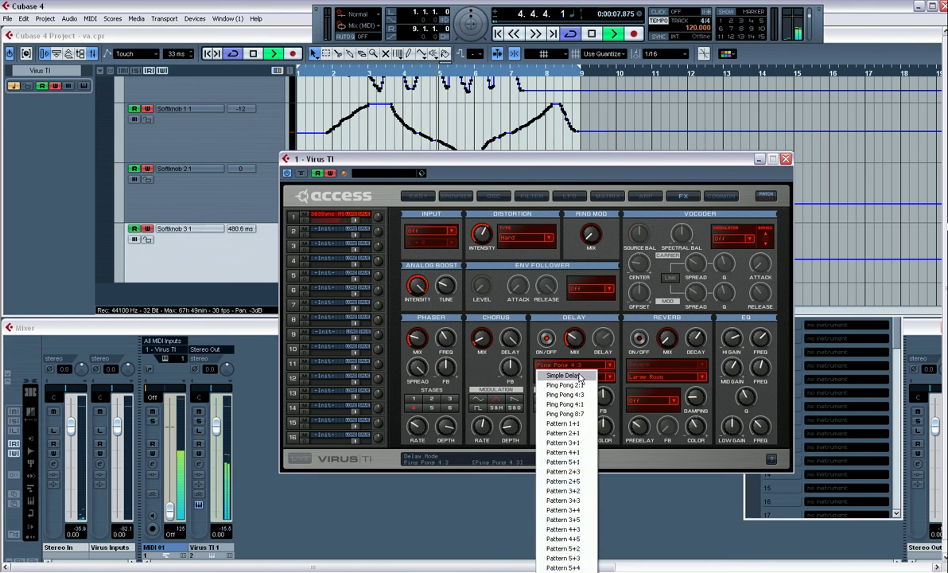
{"action": "left_click", "coordinate": [609, 368]}
{"action": "left_click", "coordinate": [610, 366]}
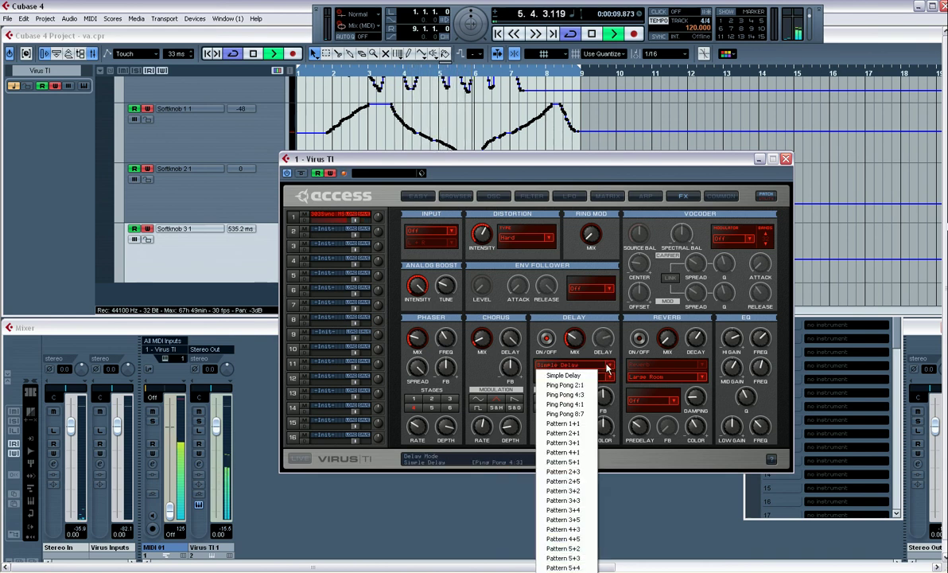
{"action": "left_click", "coordinate": [555, 424]}
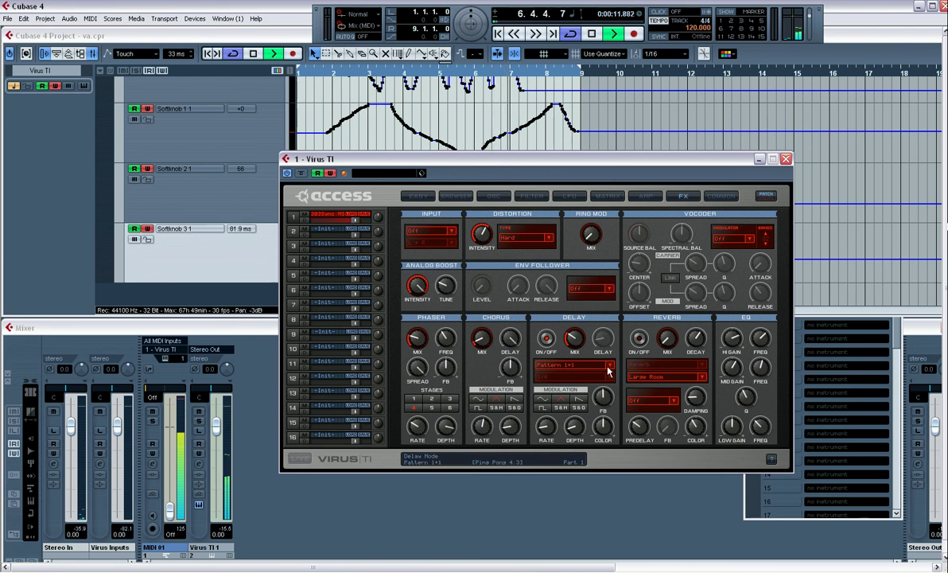
{"action": "key", "text": "space"}
{"action": "left_click", "coordinate": [547, 340]}
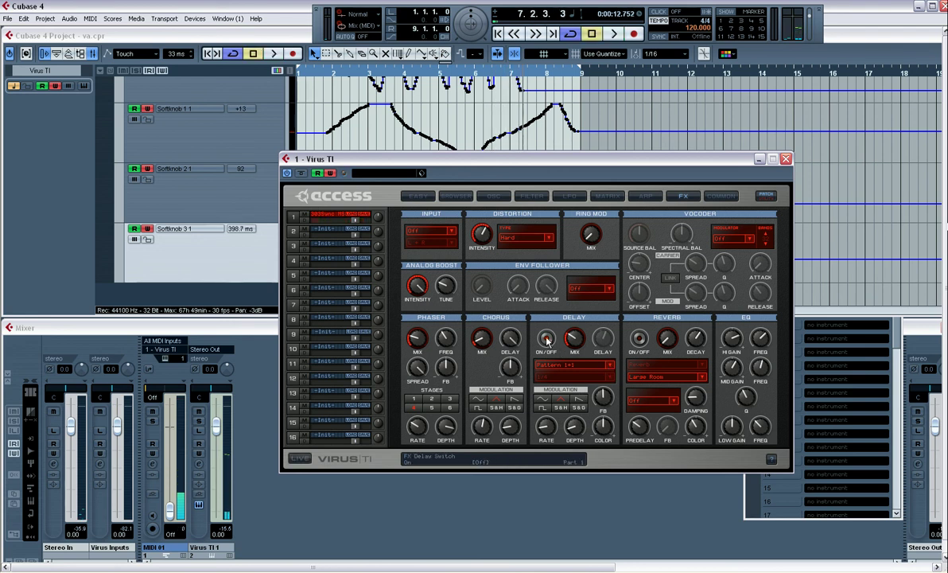
{"action": "left_click", "coordinate": [723, 198]}
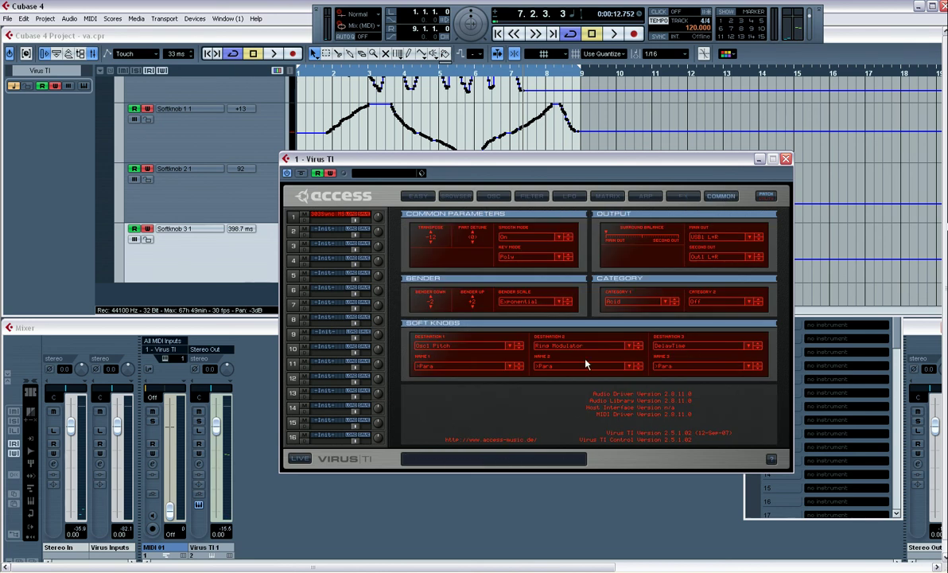
- Close the Virus TI editor and scroll to show the MIDI 01 parts and filter lanes
{"action": "left_click", "coordinate": [786, 159]}
{"action": "scroll", "coordinate": [466, 271], "scroll_direction": "up", "scroll_amount": 5}
{"action": "scroll", "coordinate": [465, 270], "scroll_direction": "down", "scroll_amount": 2}
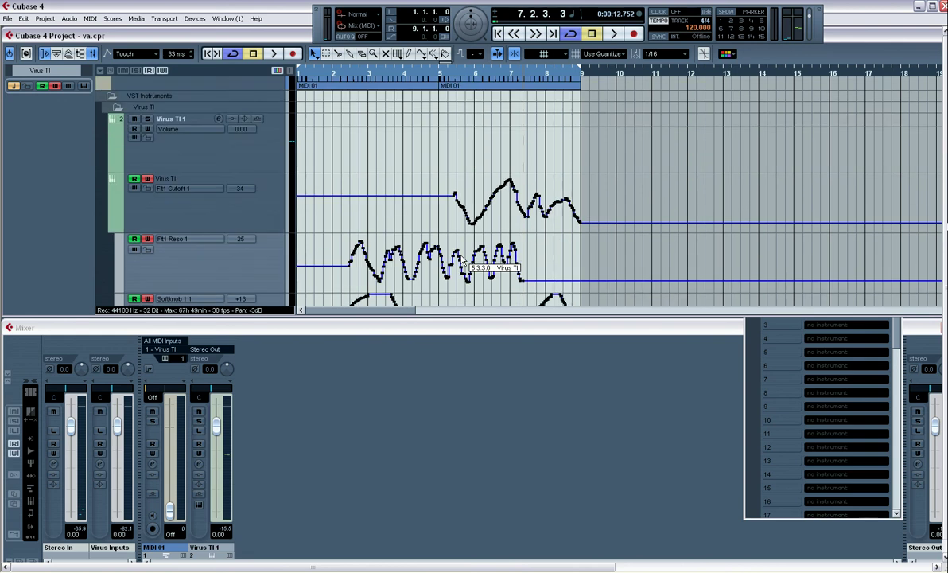
{"action": "scroll", "coordinate": [461, 260], "scroll_direction": "down", "scroll_amount": 3}
{"action": "scroll", "coordinate": [461, 260], "scroll_direction": "up", "scroll_amount": 4}
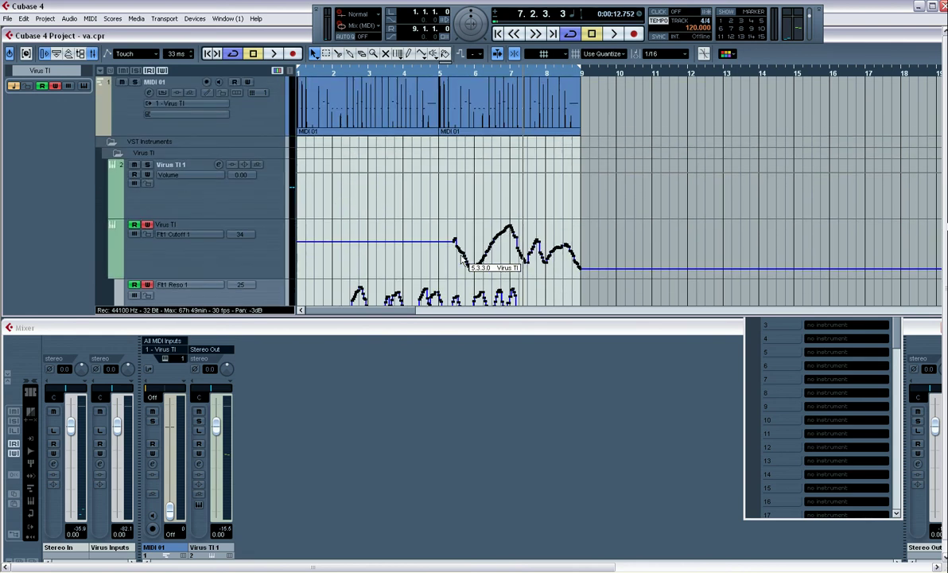